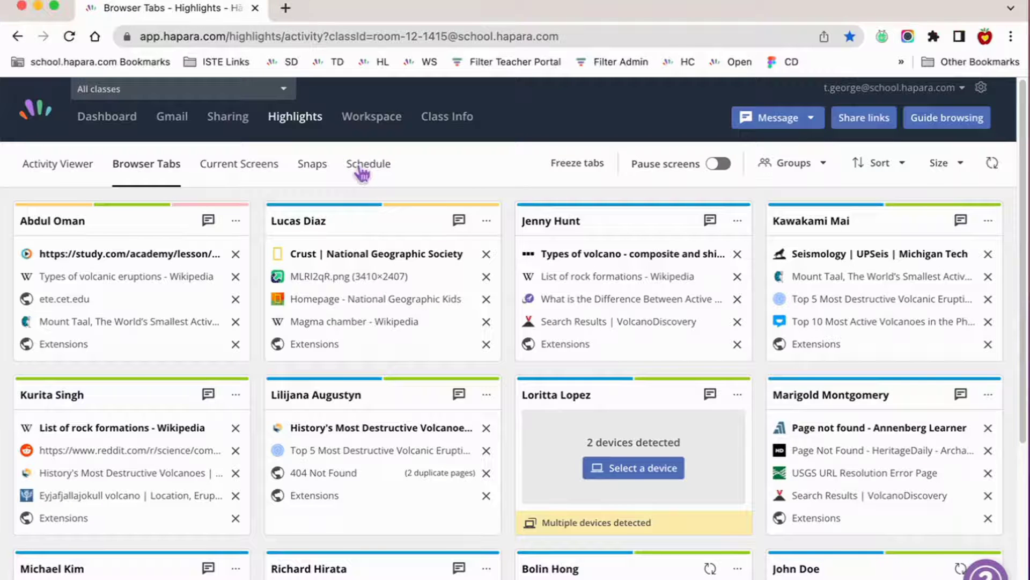
# In the Schedule tab, check Guide browsing, then list all upcoming and past sessions.
pyautogui.click(362, 172)
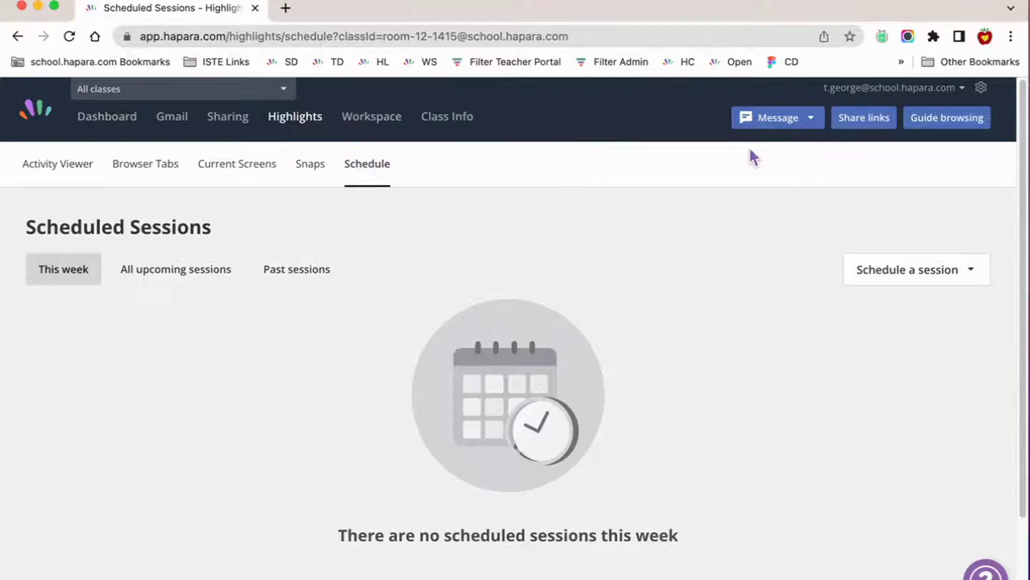
pyautogui.click(950, 126)
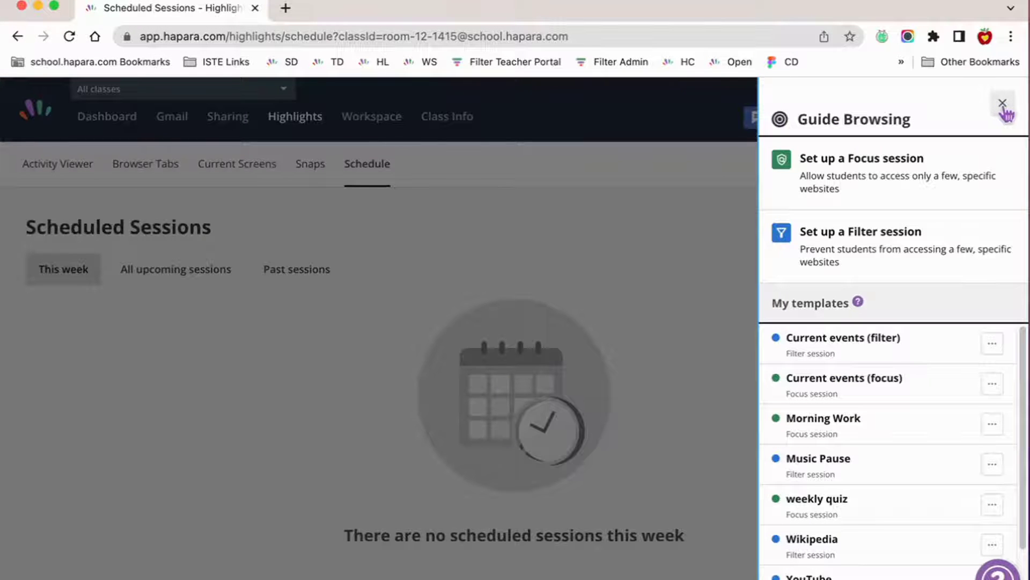
pyautogui.click(1003, 105)
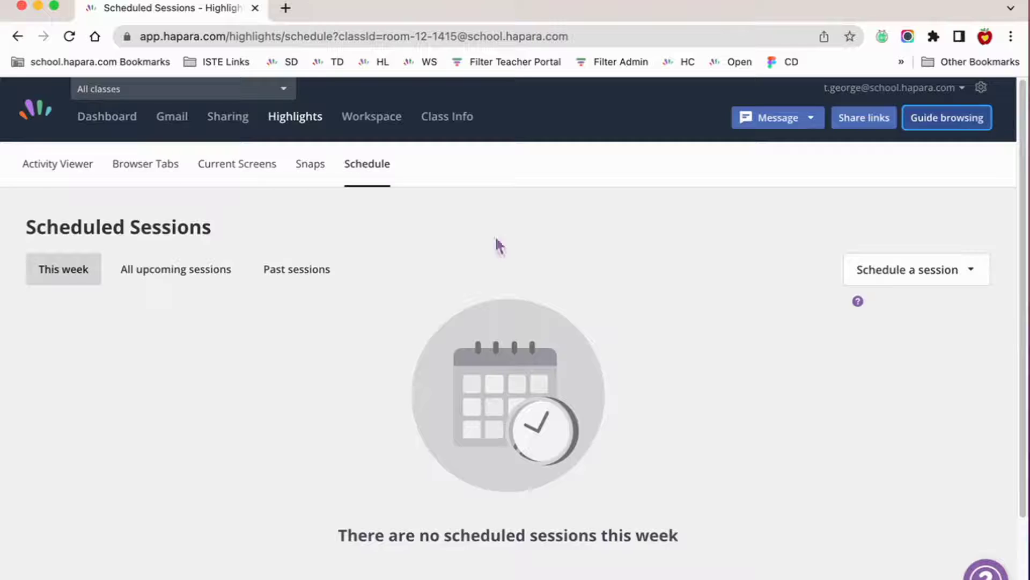
pyautogui.click(188, 273)
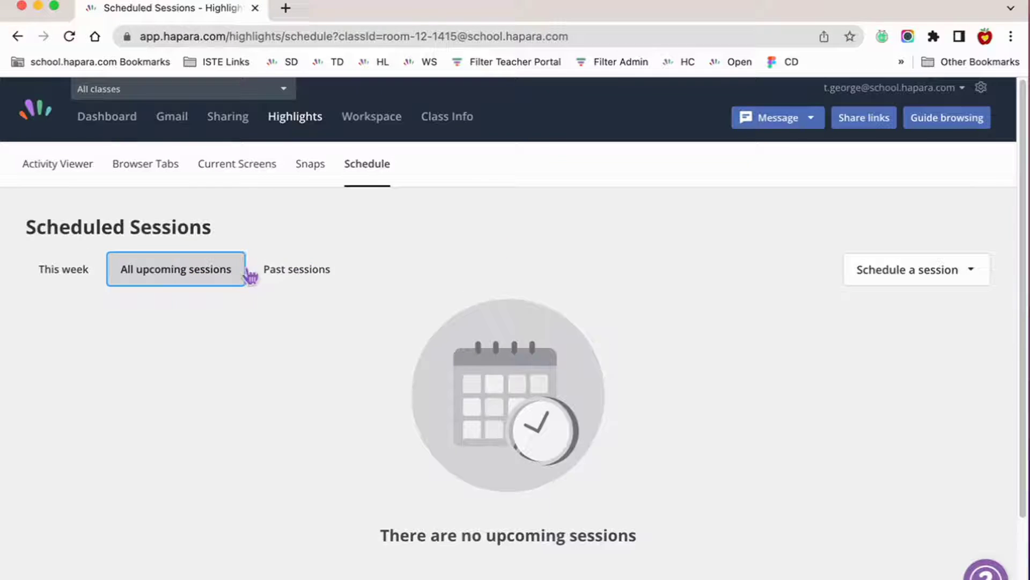
pyautogui.click(309, 275)
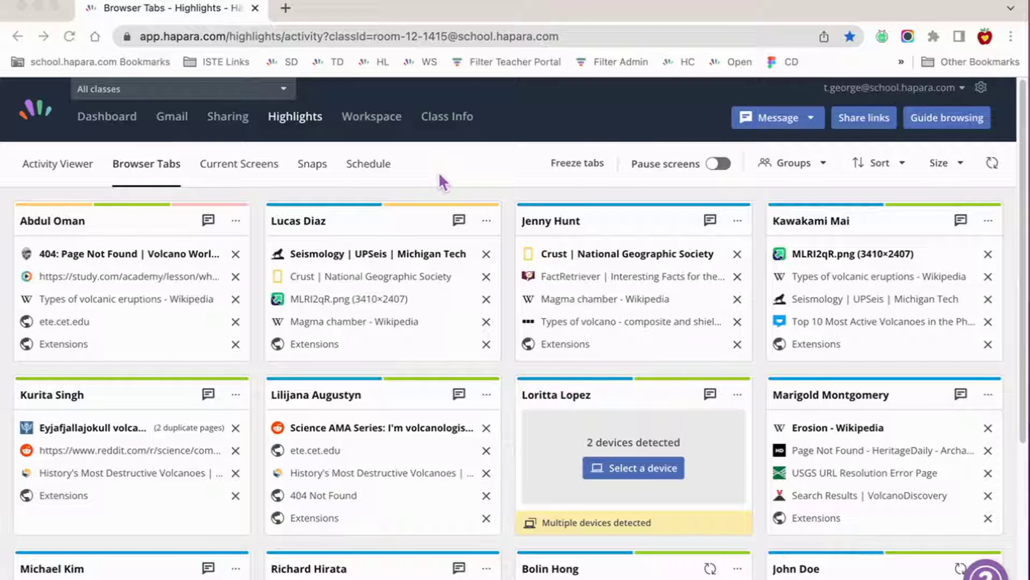
# Show the students' current screens, glance at Activity Viewer, and return to Current Screens.
pyautogui.click(244, 168)
pyautogui.click(246, 166)
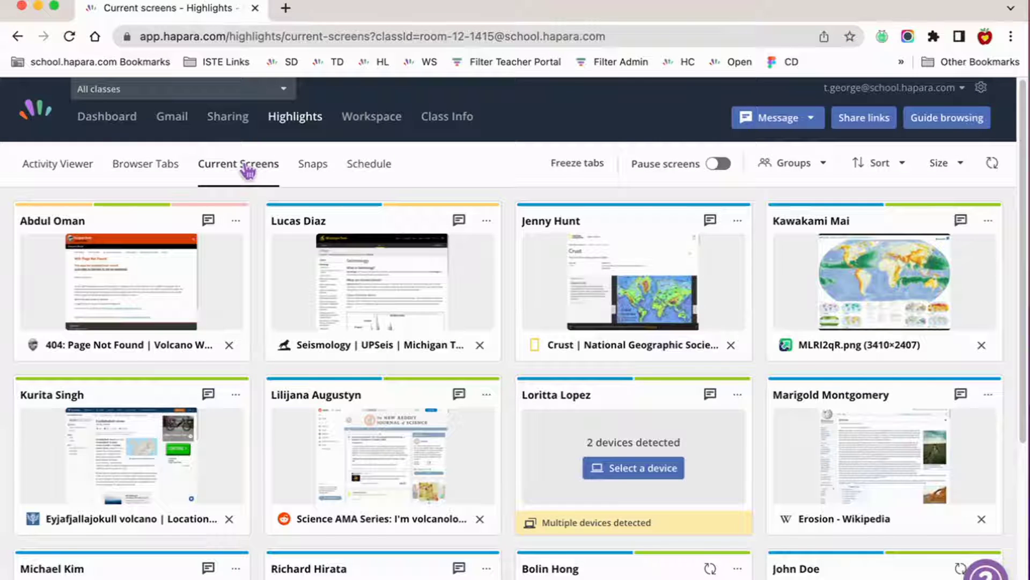
pyautogui.click(46, 171)
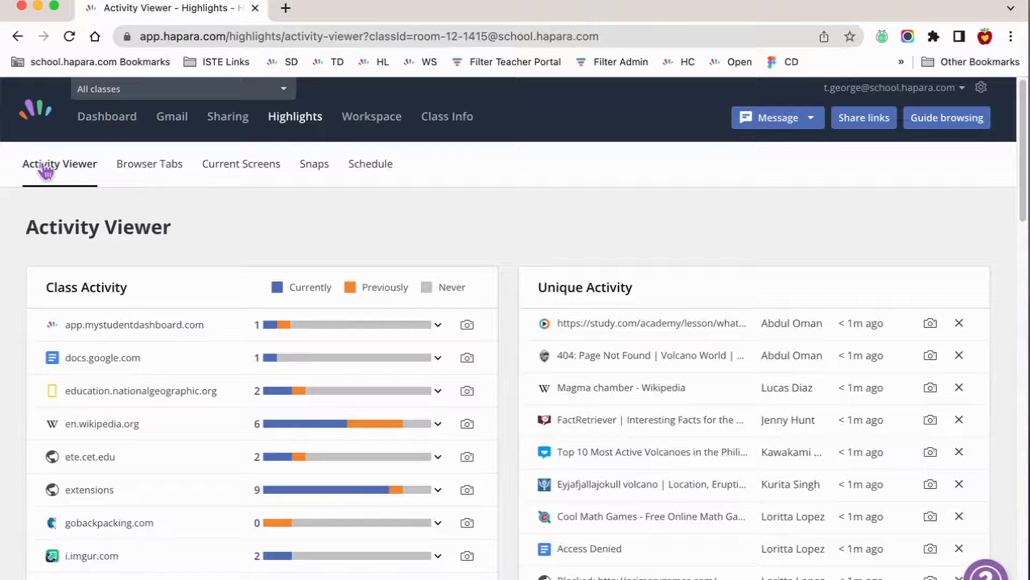
pyautogui.click(237, 166)
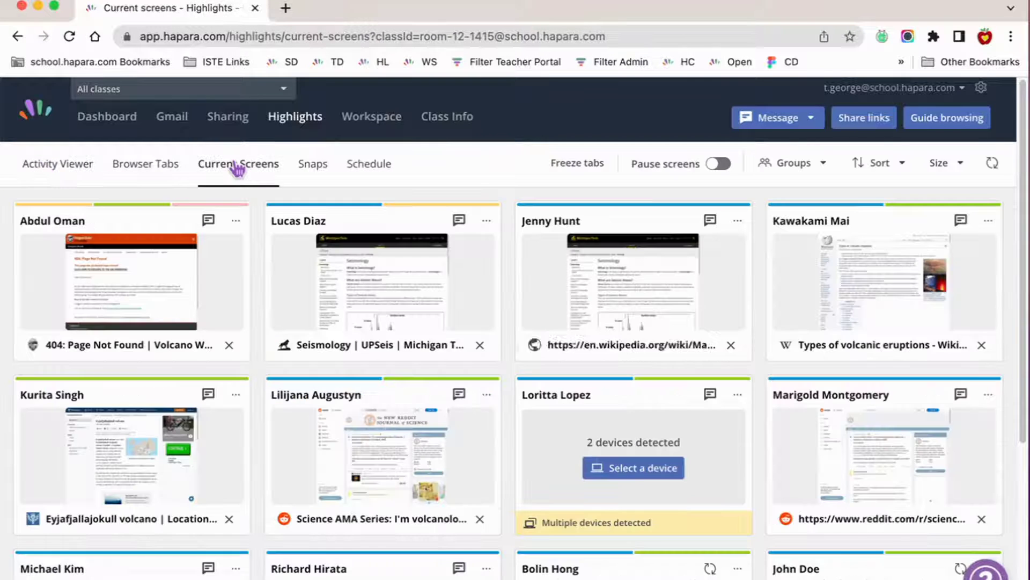
# Start an email to one student from their tile's options menu in a Compose Mail tab.
pyautogui.click(487, 221)
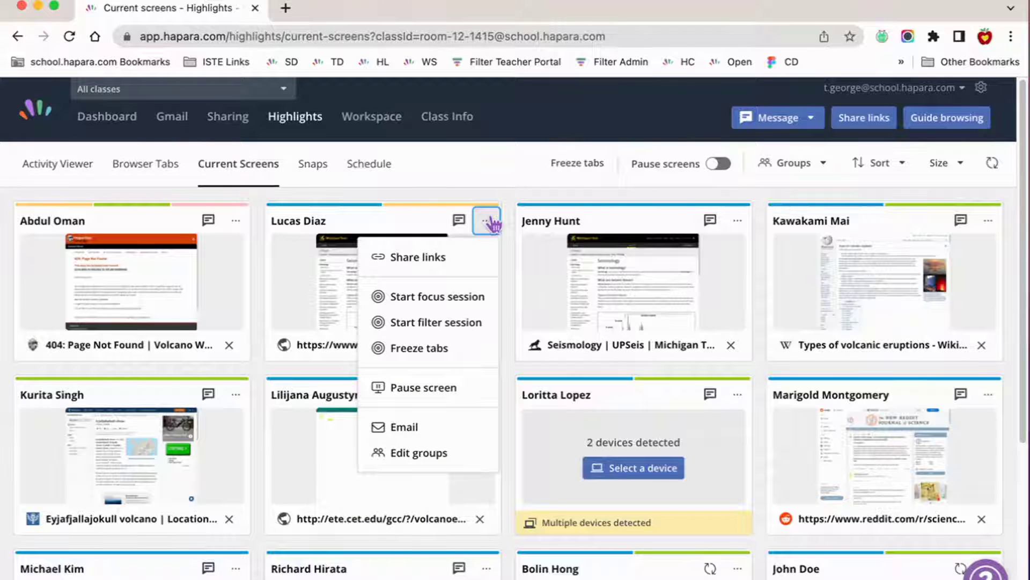
pyautogui.click(441, 432)
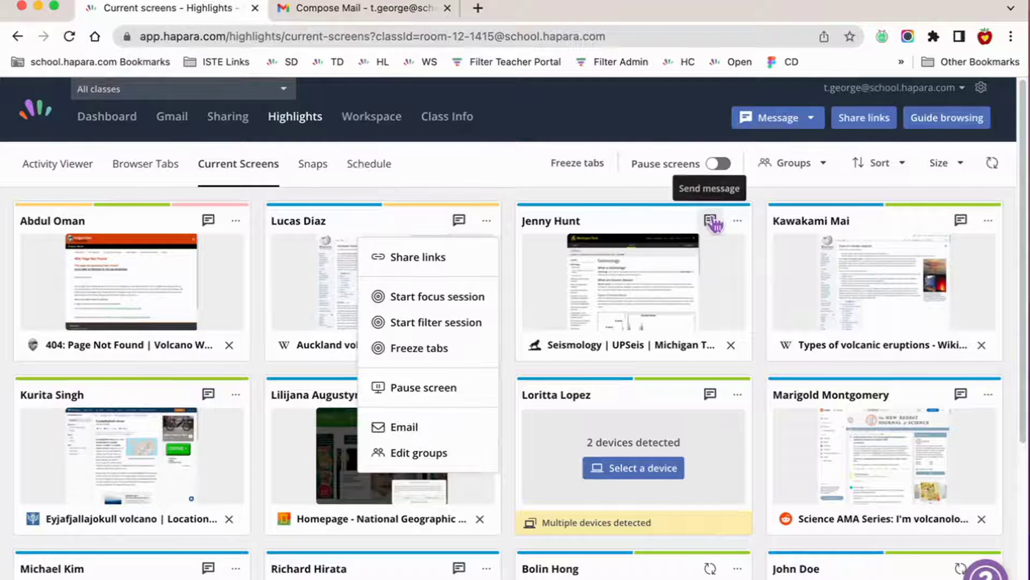
pyautogui.click(711, 220)
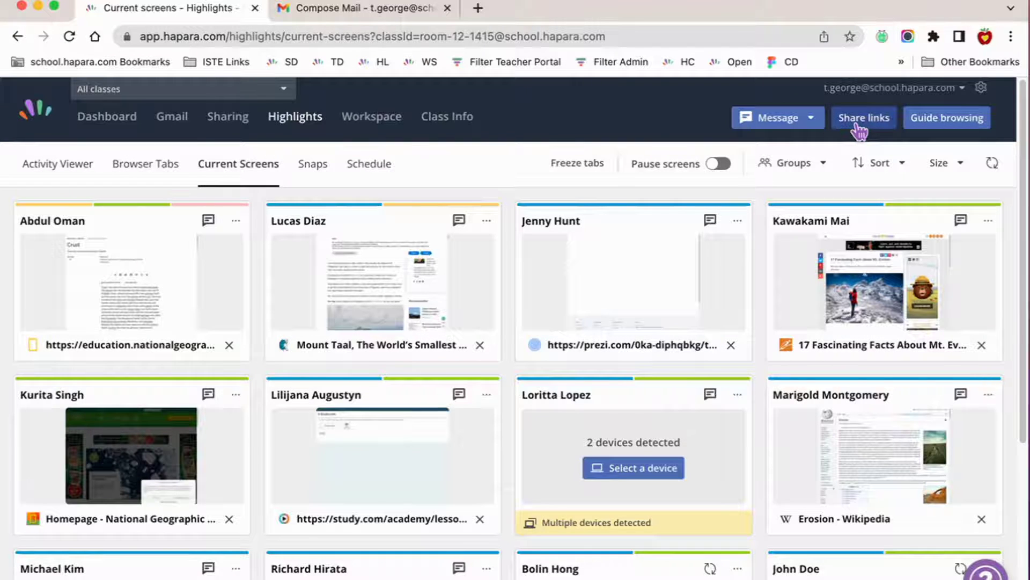
# Open the Share links with students dialog for The Class, after checking Guide browsing.
pyautogui.click(859, 127)
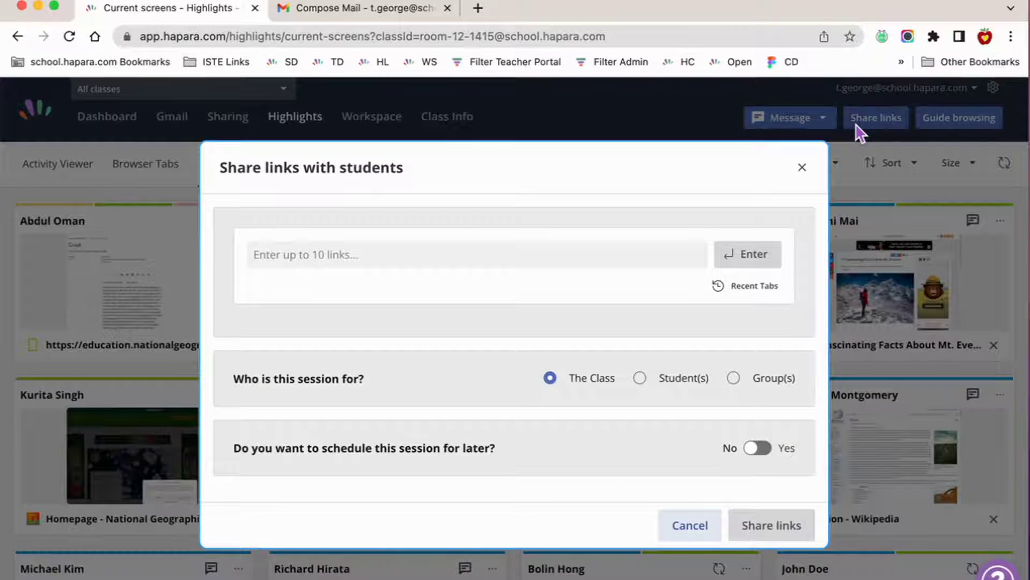
pyautogui.click(803, 168)
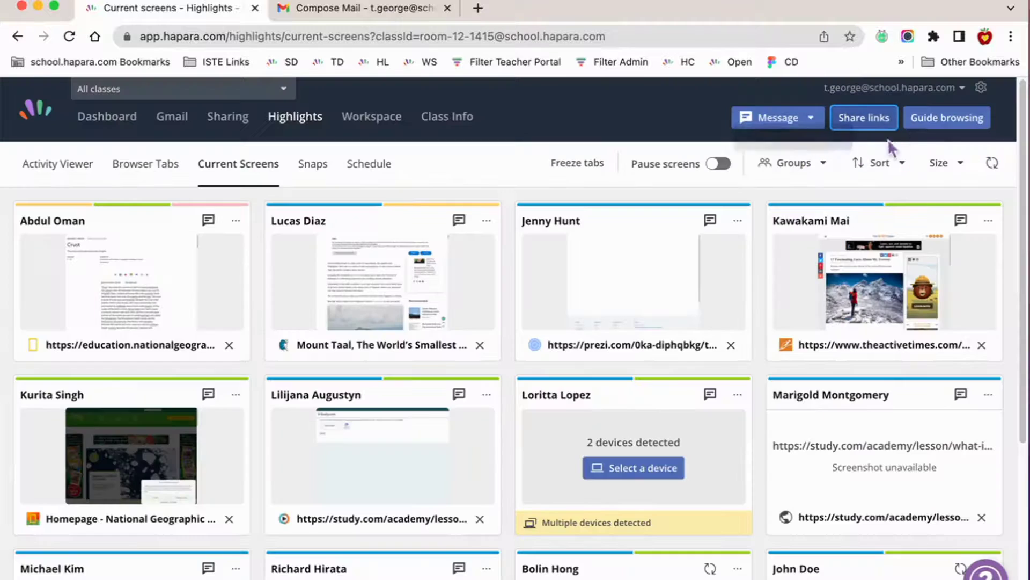
pyautogui.click(931, 132)
pyautogui.click(1001, 102)
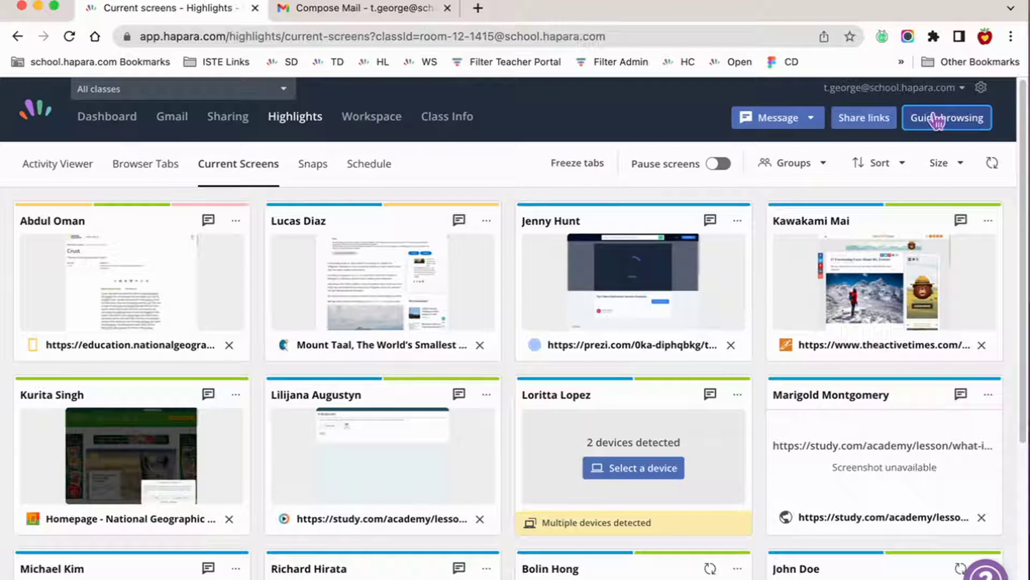
pyautogui.click(867, 128)
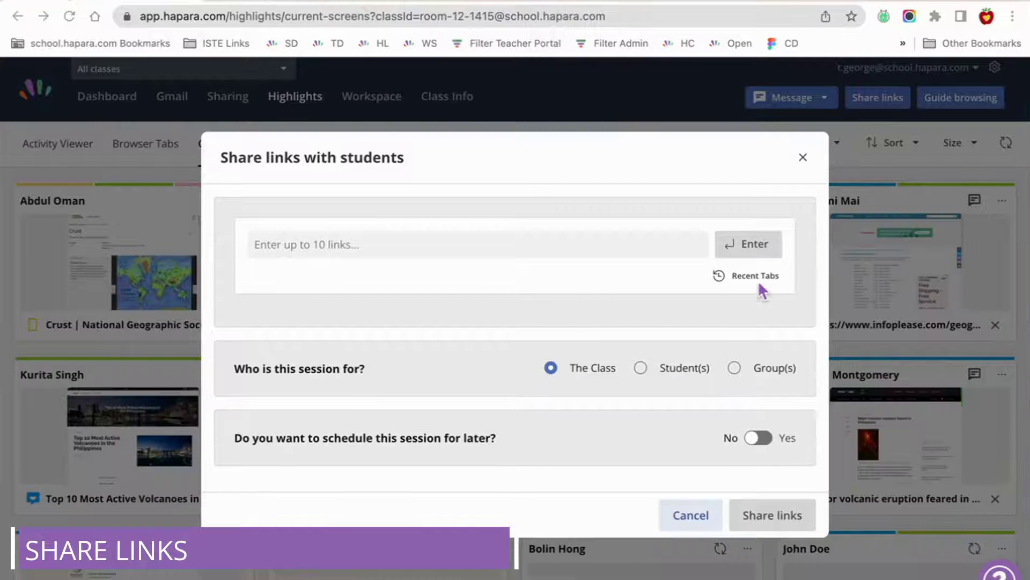
# From Recent Tabs, add the docs.google.com link and the nzherald.co.nz link to the share.
pyautogui.click(755, 276)
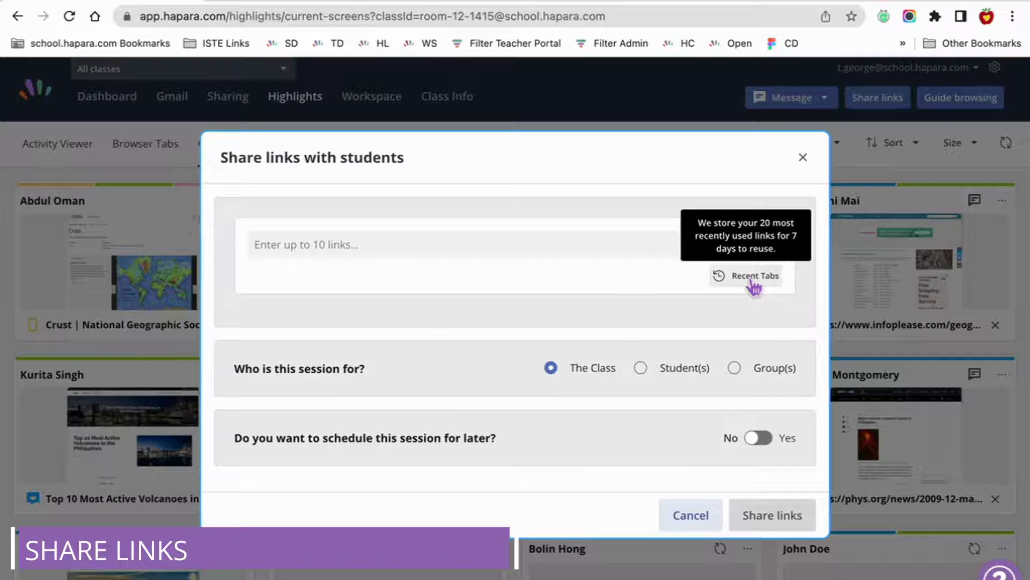
pyautogui.click(754, 279)
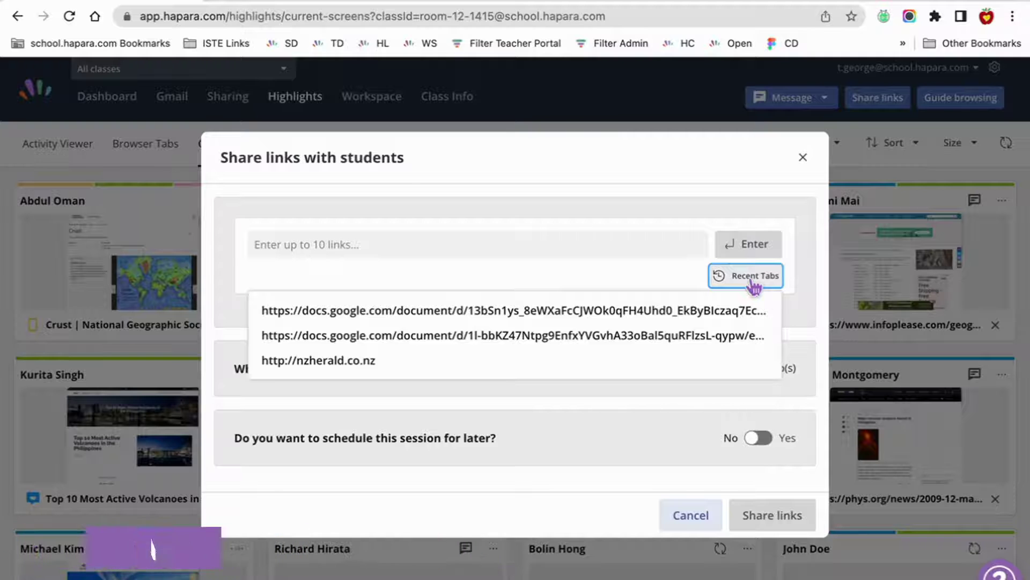
pyautogui.click(661, 310)
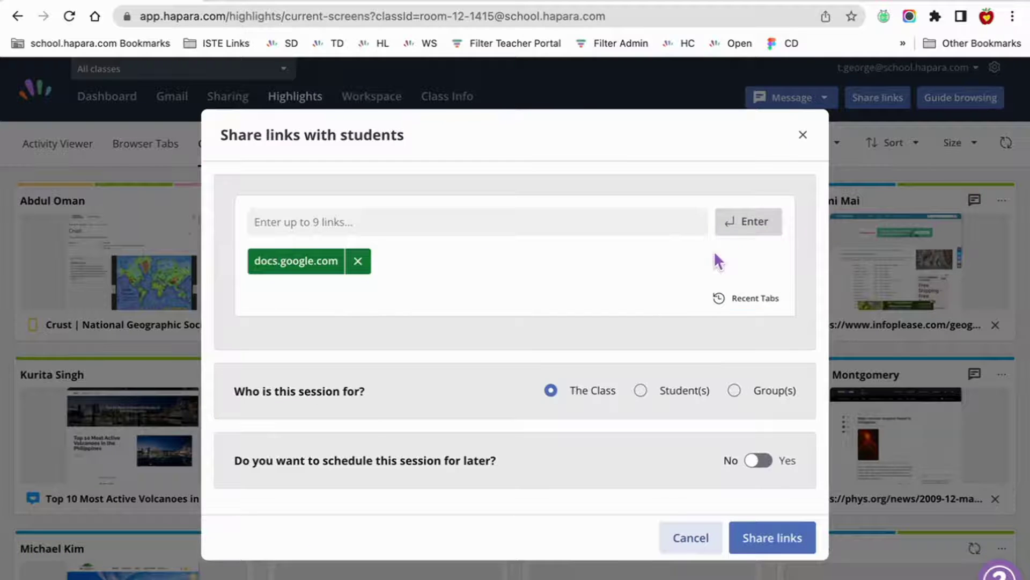
pyautogui.click(742, 298)
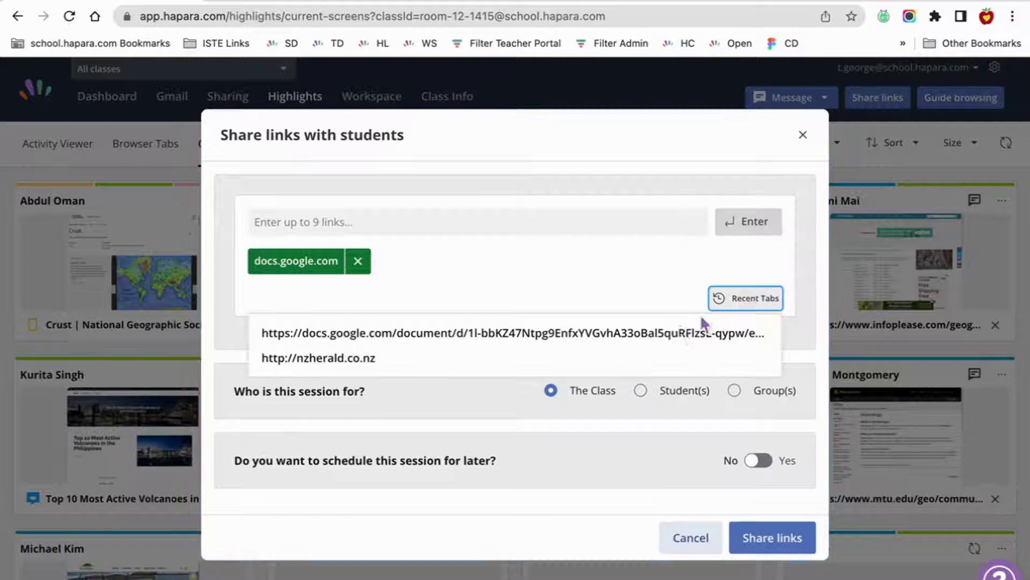
pyautogui.click(448, 368)
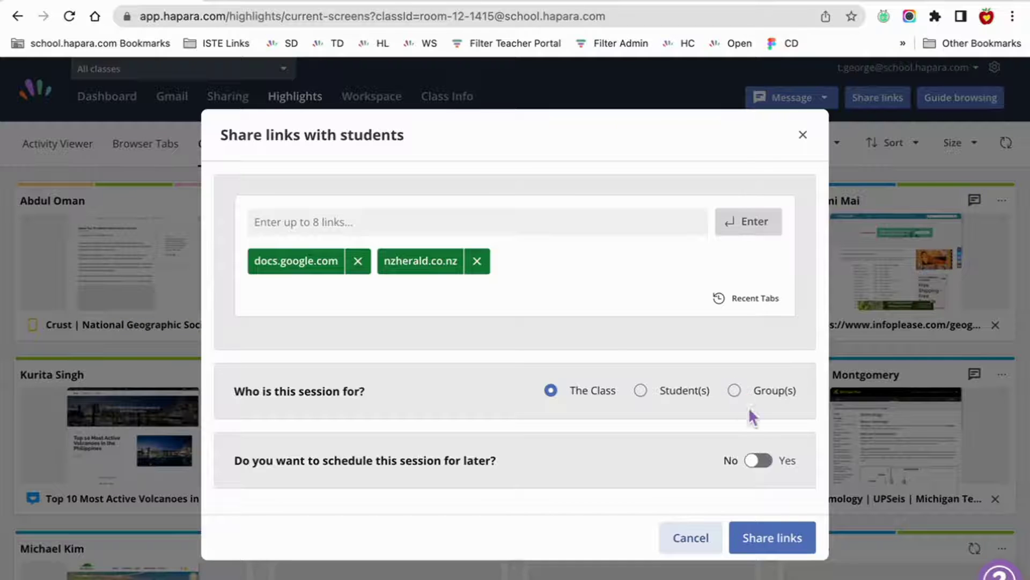
# Turn on schedule for later, look at the date and time pickers, then dismiss the share dialog.
pyautogui.click(758, 460)
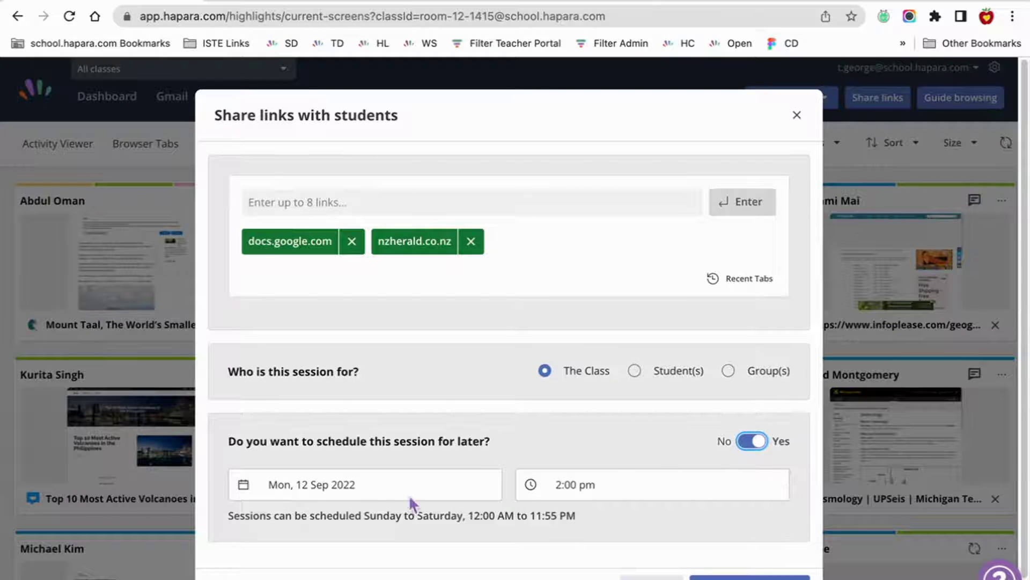
pyautogui.click(342, 483)
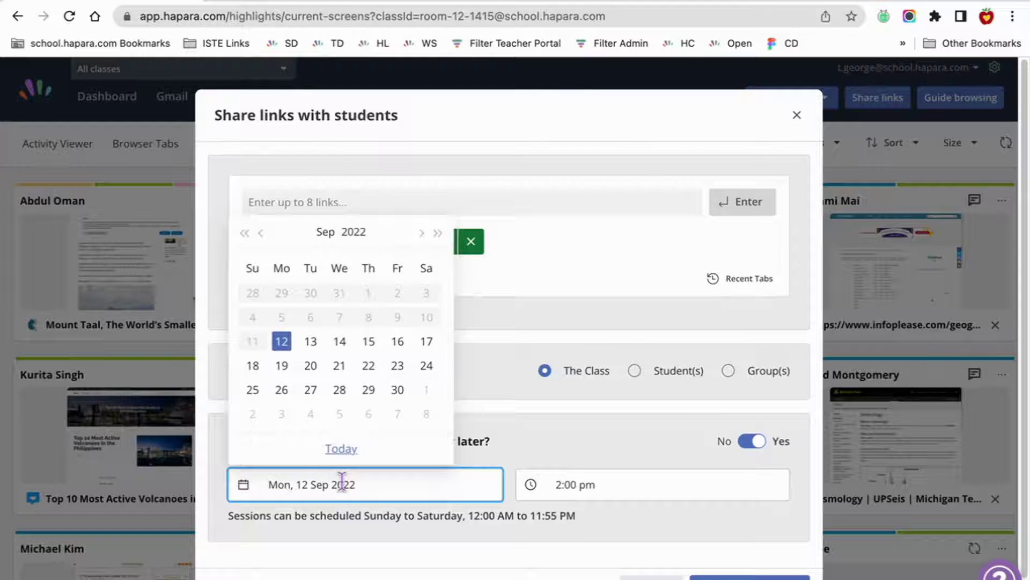
pyautogui.click(596, 483)
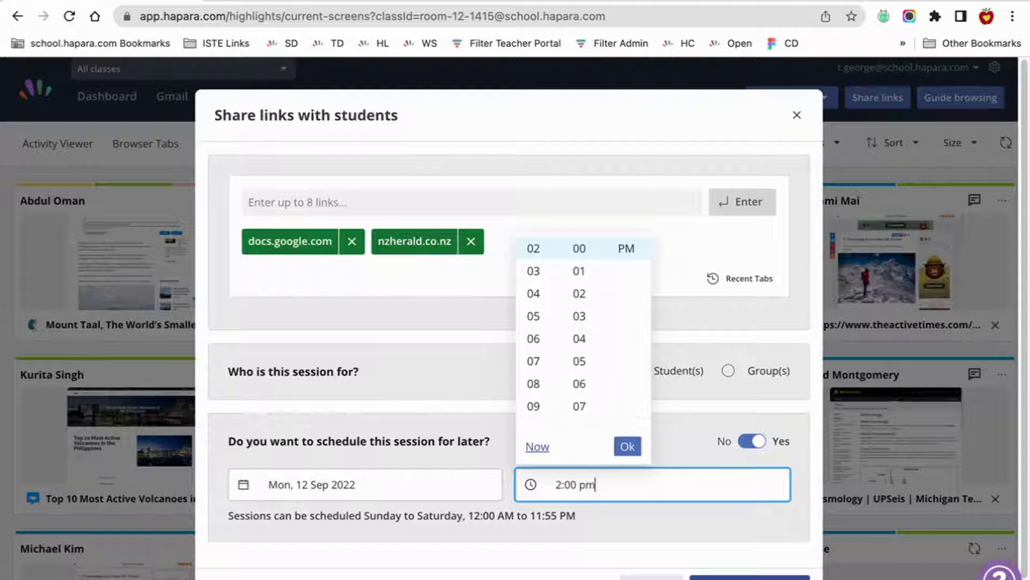
pyautogui.press('Return')
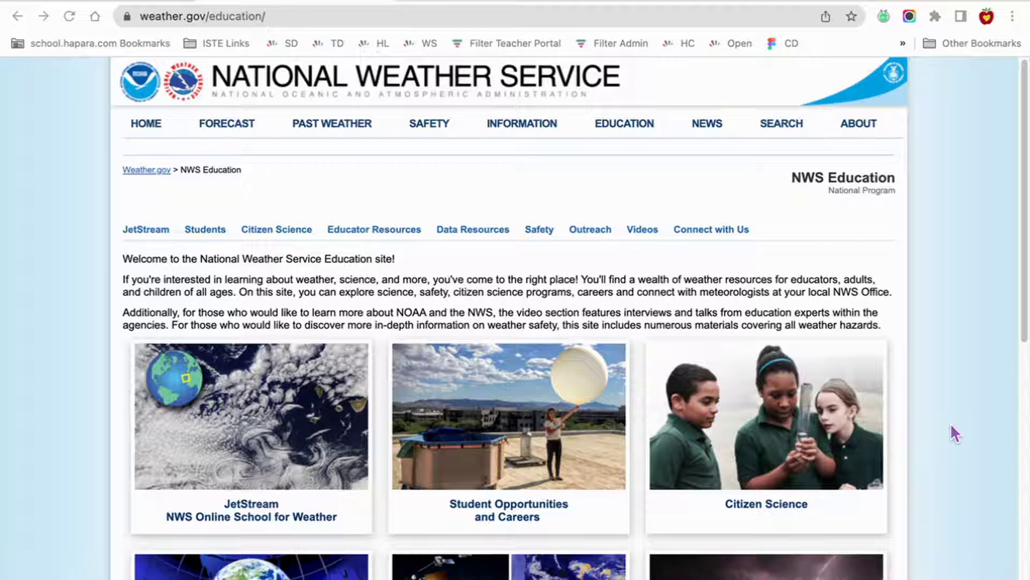
# Open Outreach Activities and Materials on weather.gov/education, then return to Hapara Highlights.
pyautogui.scroll(-1, 952, 426)
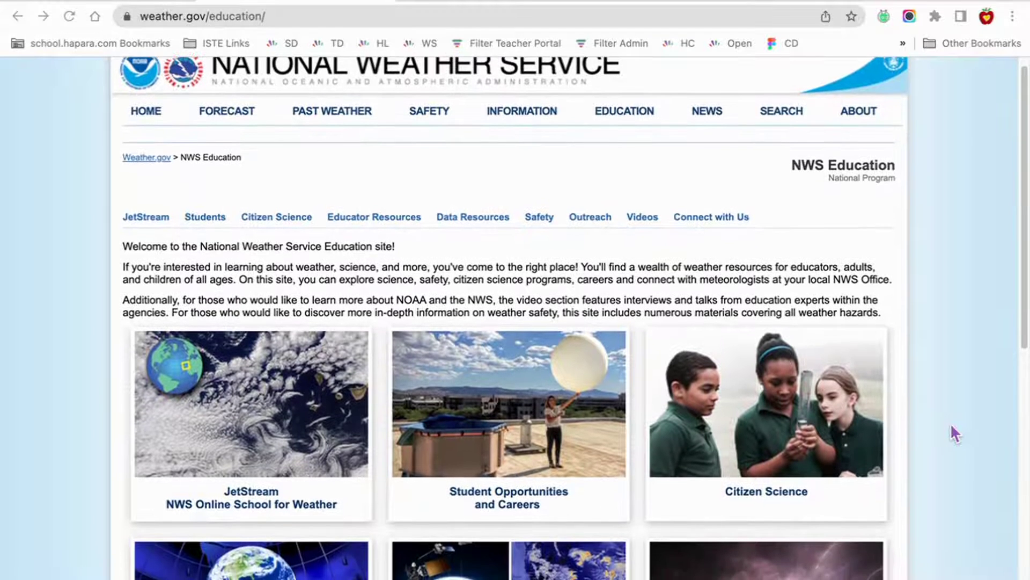
pyautogui.scroll(-7, 952, 427)
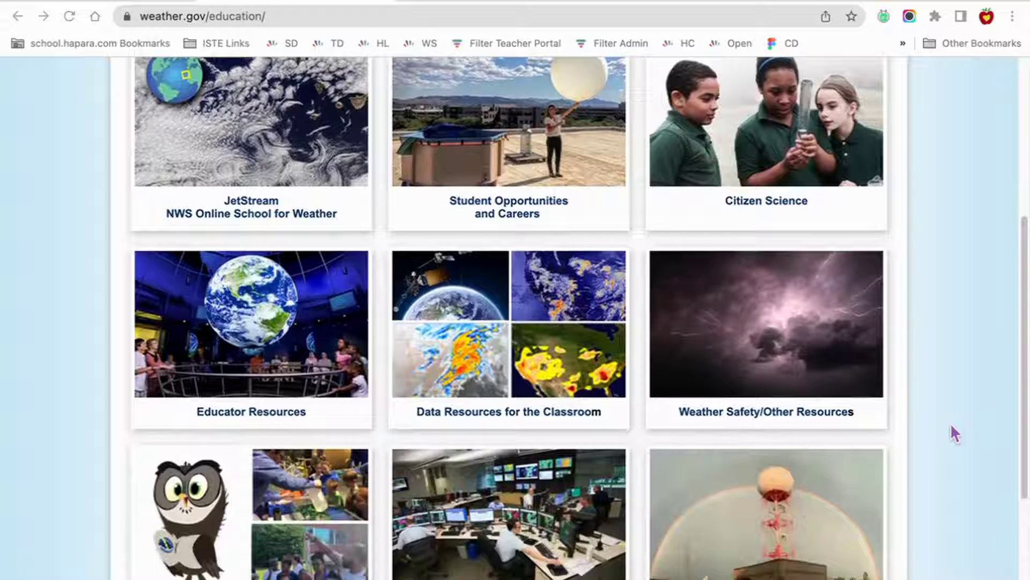
pyautogui.scroll(-1, 951, 426)
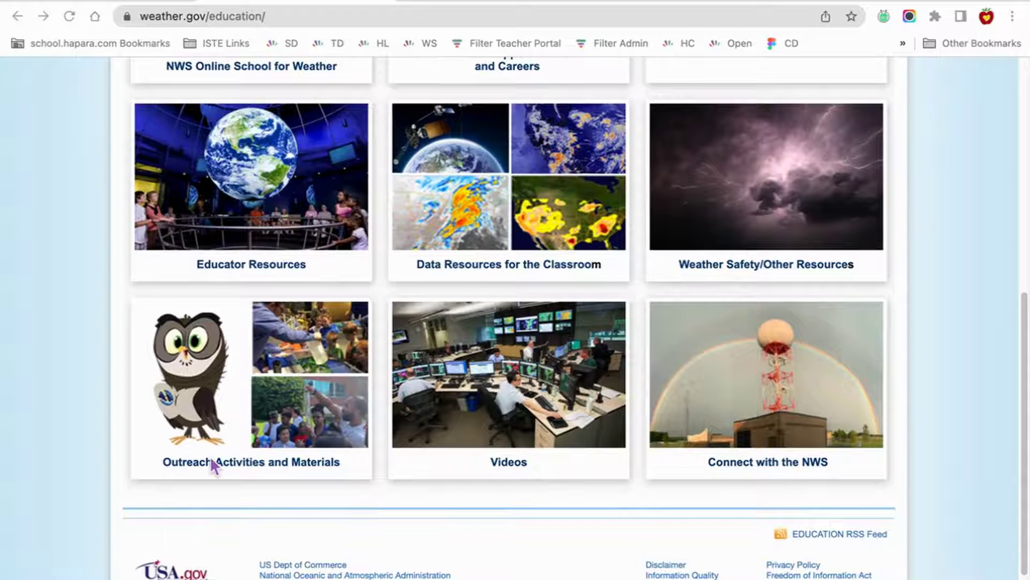
pyautogui.click(221, 472)
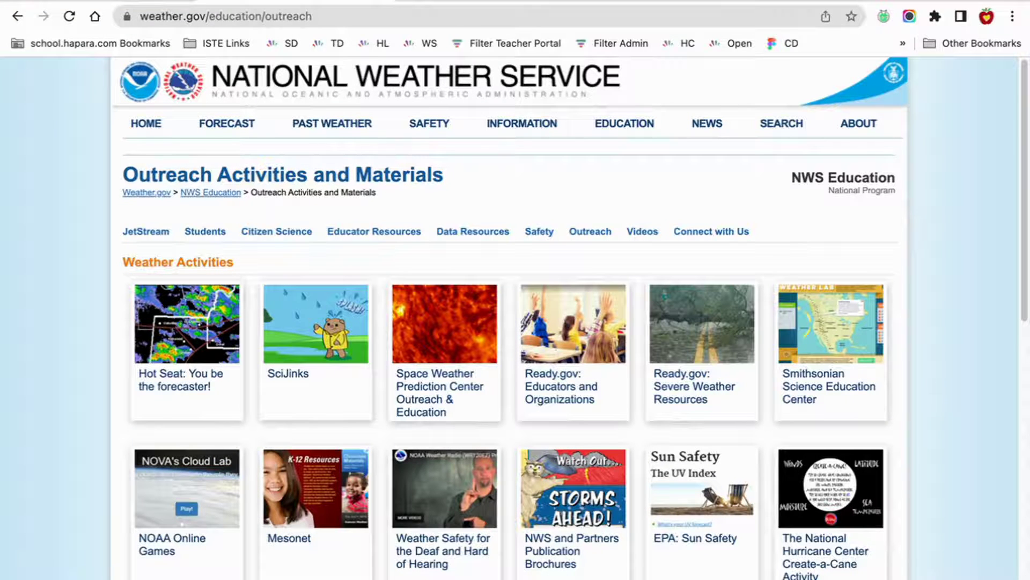
pyautogui.click(106, 5)
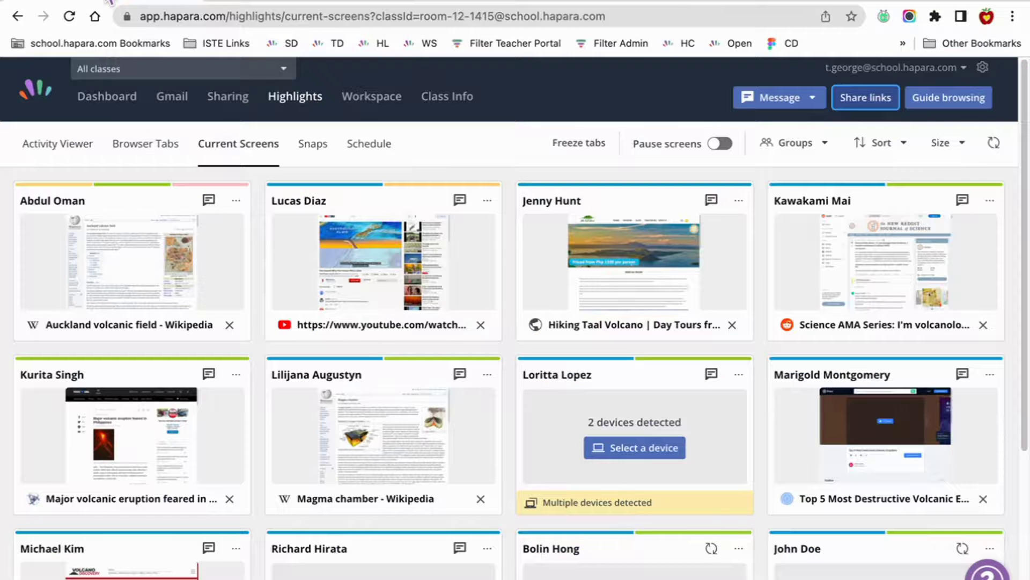
pyautogui.click(880, 105)
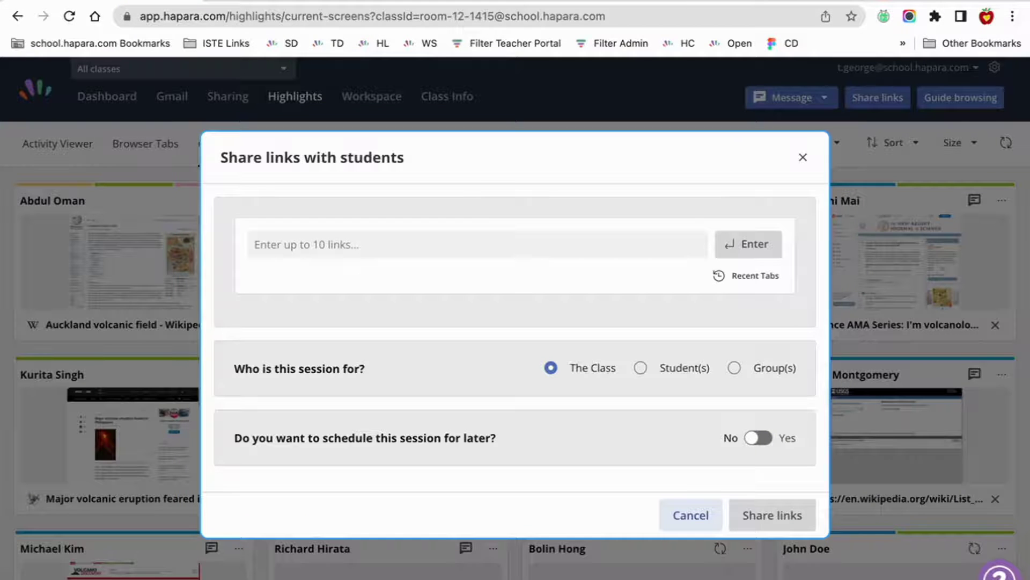
pyautogui.write('https://www.weather.gov/owlie/')
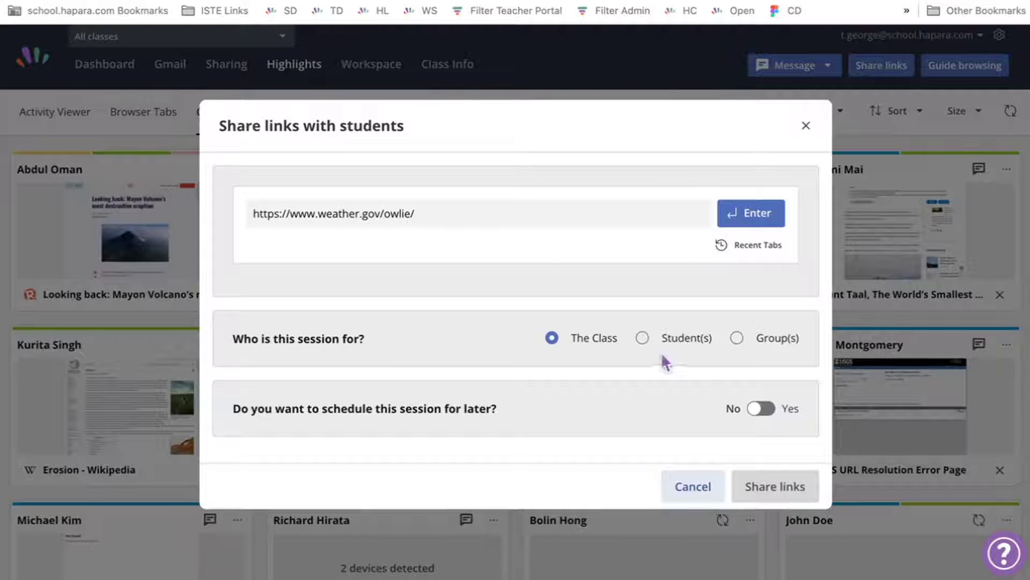
pyautogui.click(756, 214)
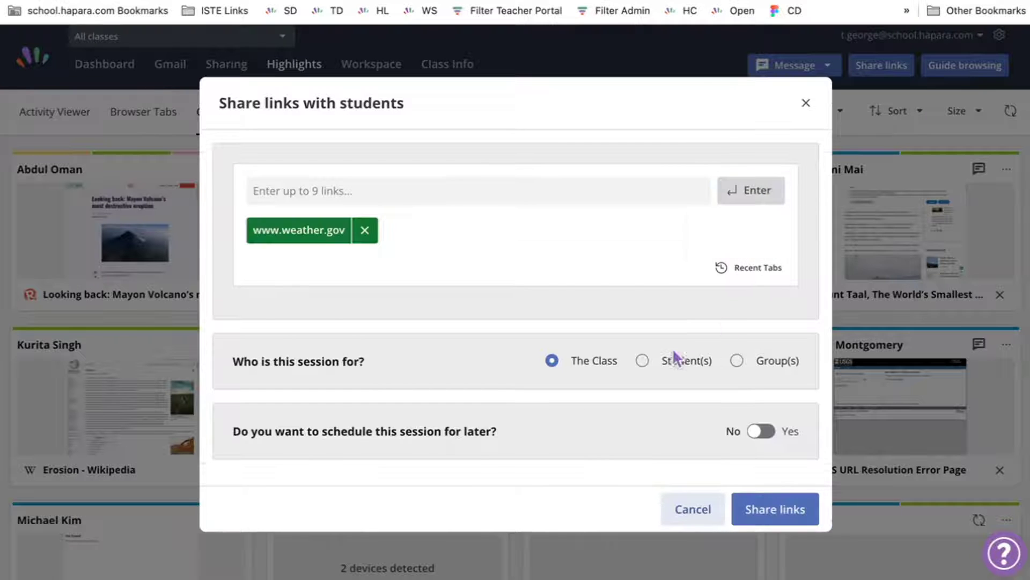
pyautogui.click(553, 362)
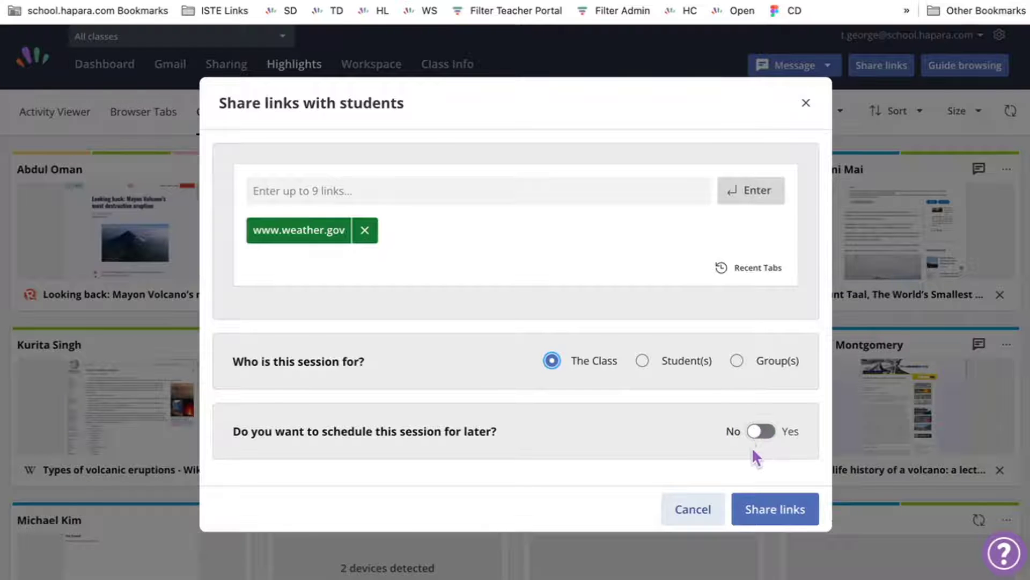
# Schedule the share for Tue 13 Sep 2022 at 8:00 am and confirm the session.
pyautogui.click(753, 432)
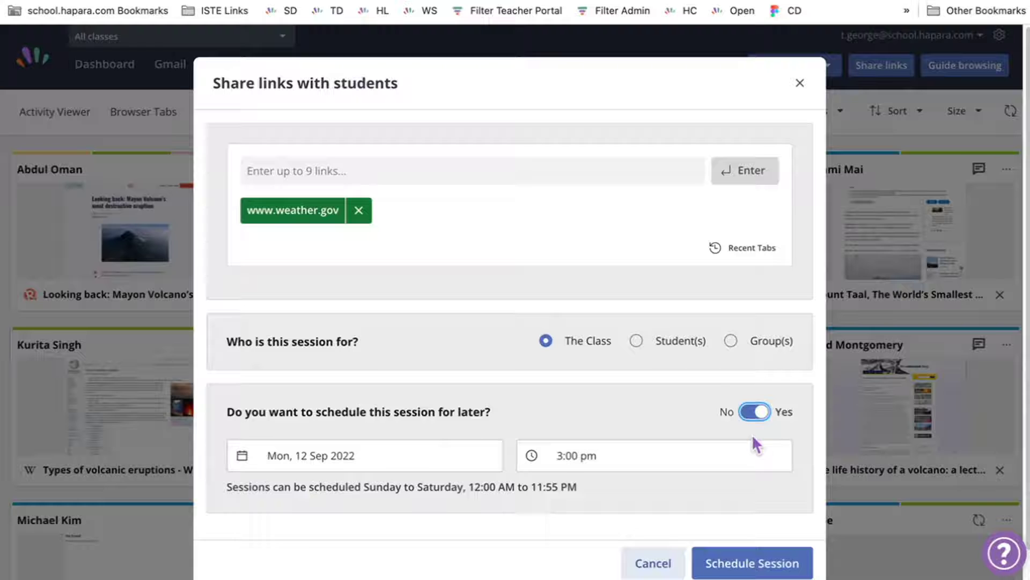
pyautogui.click(367, 456)
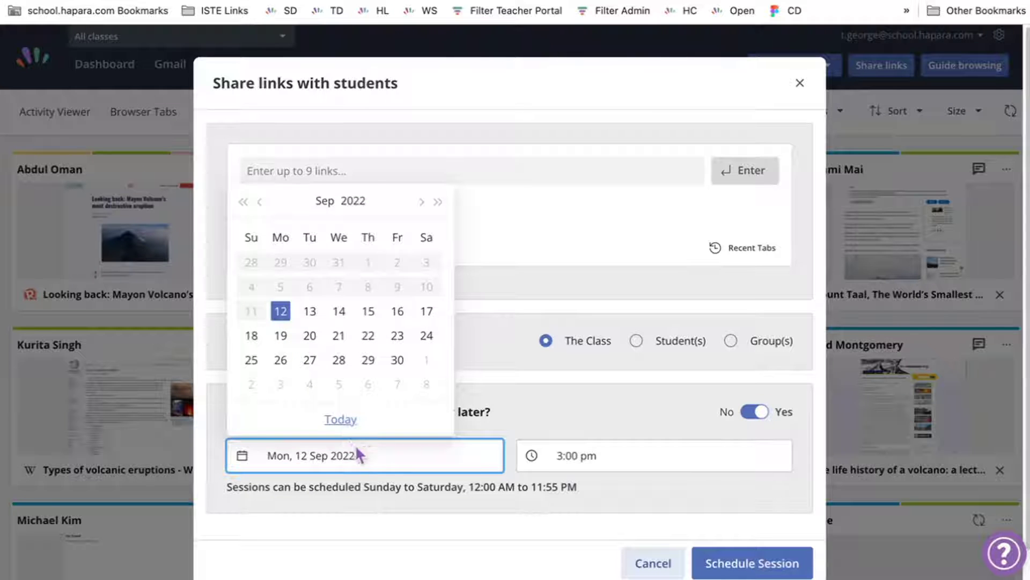
pyautogui.click(309, 312)
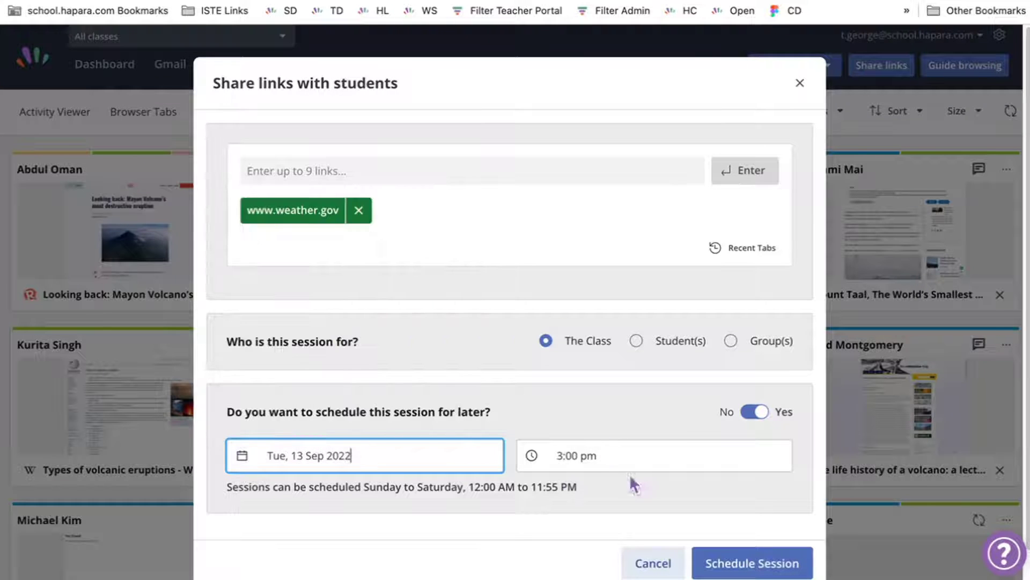
pyautogui.click(589, 451)
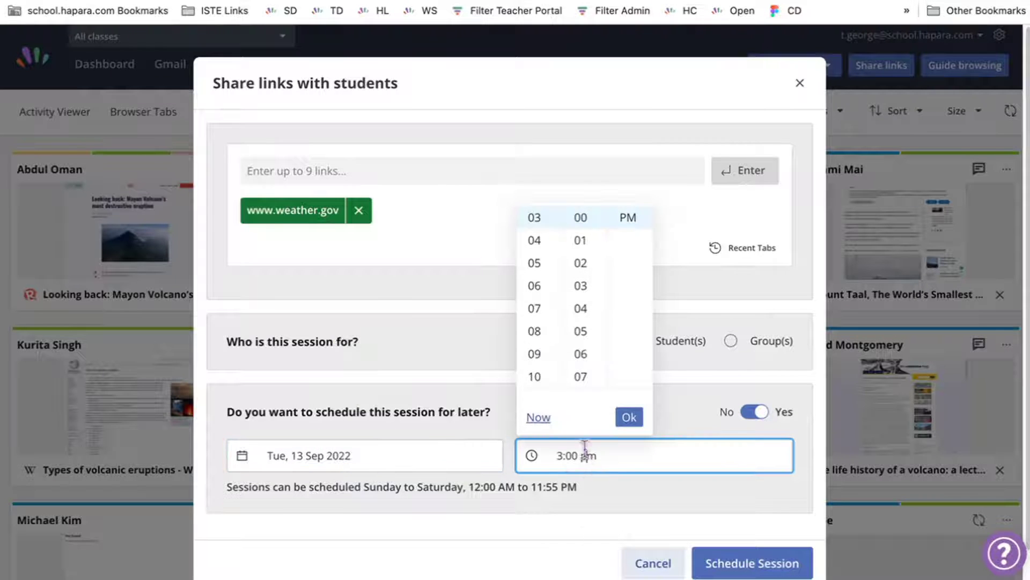
pyautogui.click(538, 330)
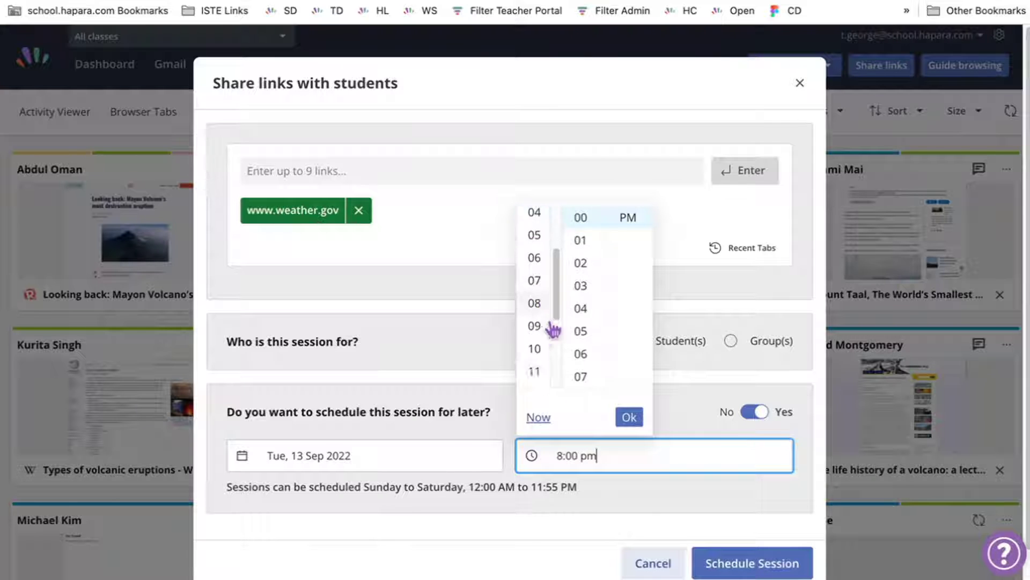
pyautogui.scroll(1, 629, 228)
pyautogui.click(628, 220)
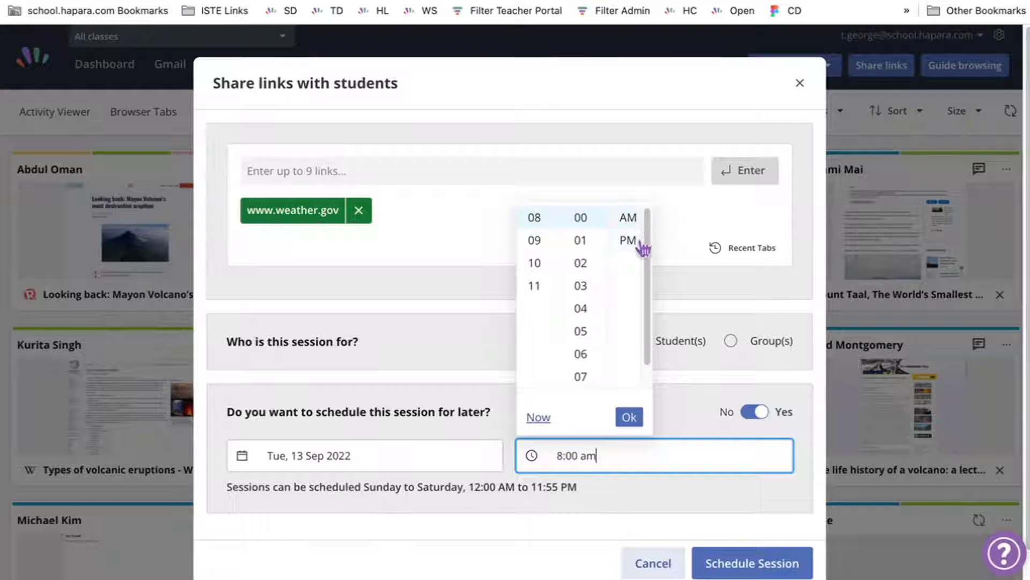
pyautogui.click(780, 570)
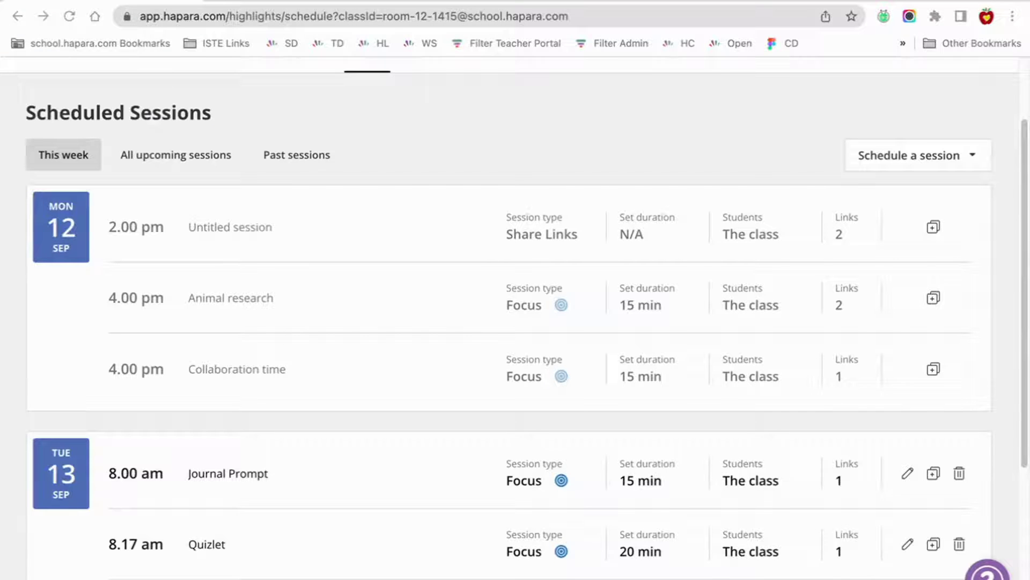
# Scroll through this week's Scheduled Sessions list.
pyautogui.scroll(-2, 366, 258)
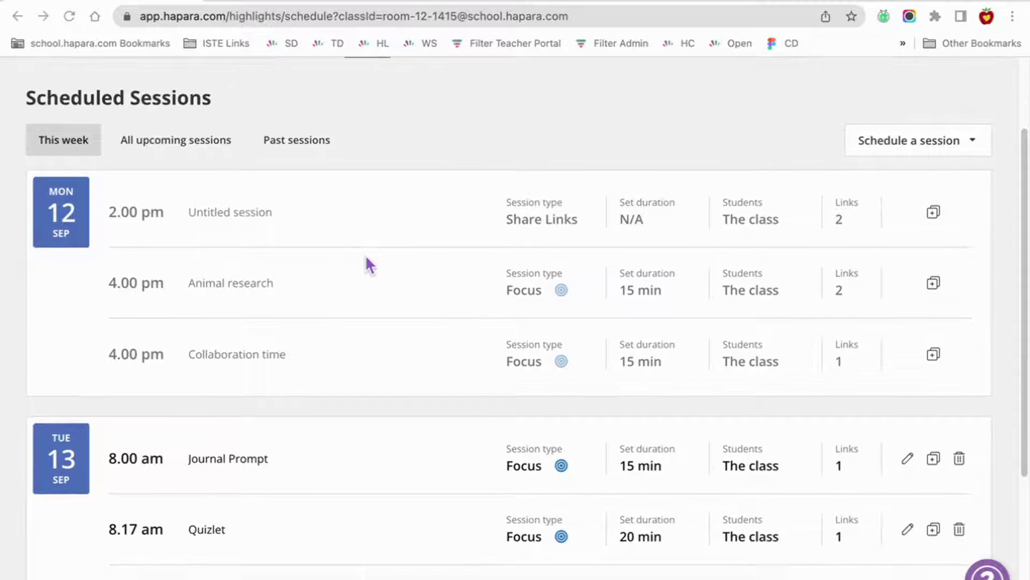
pyautogui.scroll(-1, 366, 256)
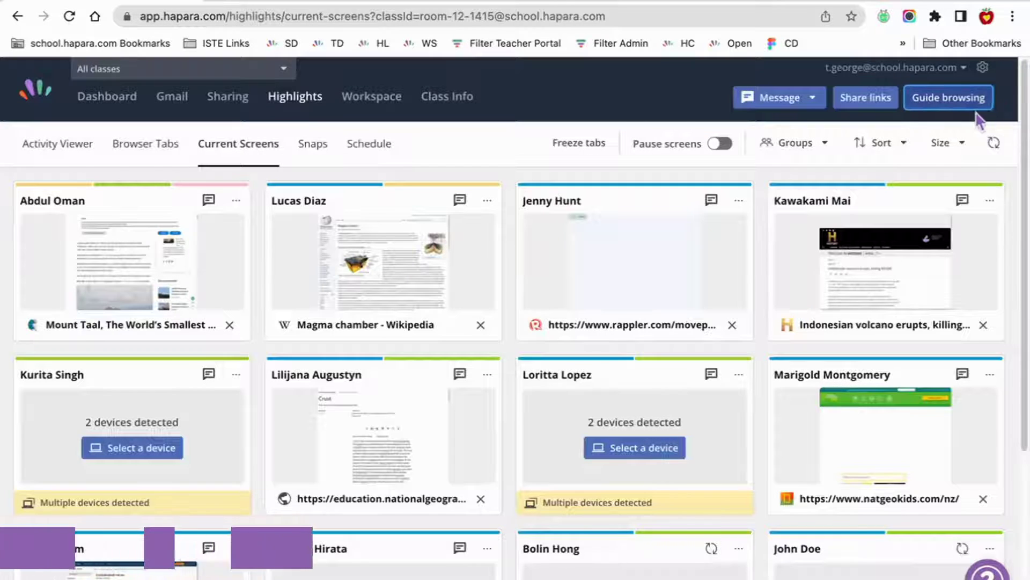
# From Guide browsing, preview the Focus and Filter session setup forms, closing each.
pyautogui.click(949, 102)
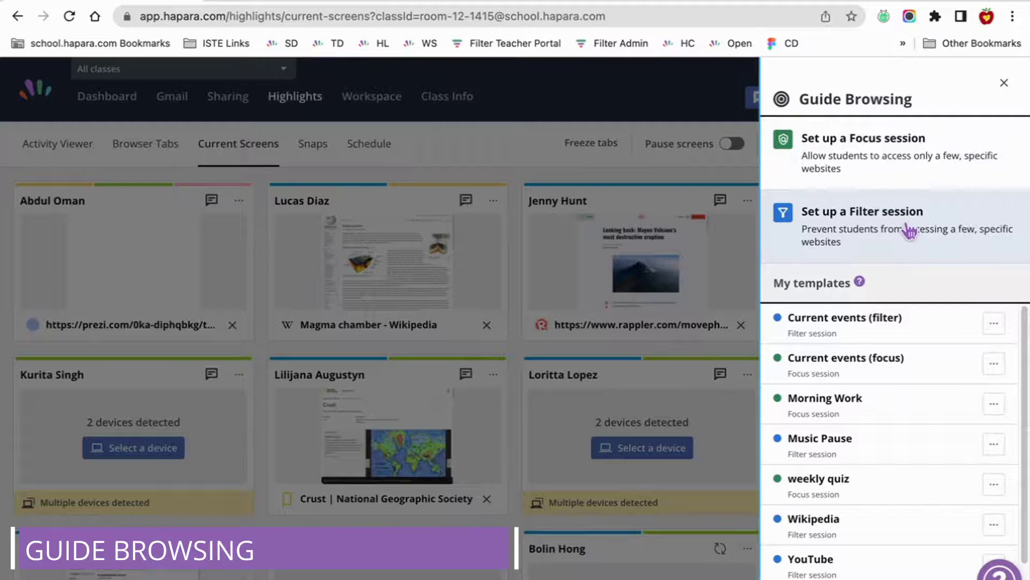
pyautogui.click(893, 145)
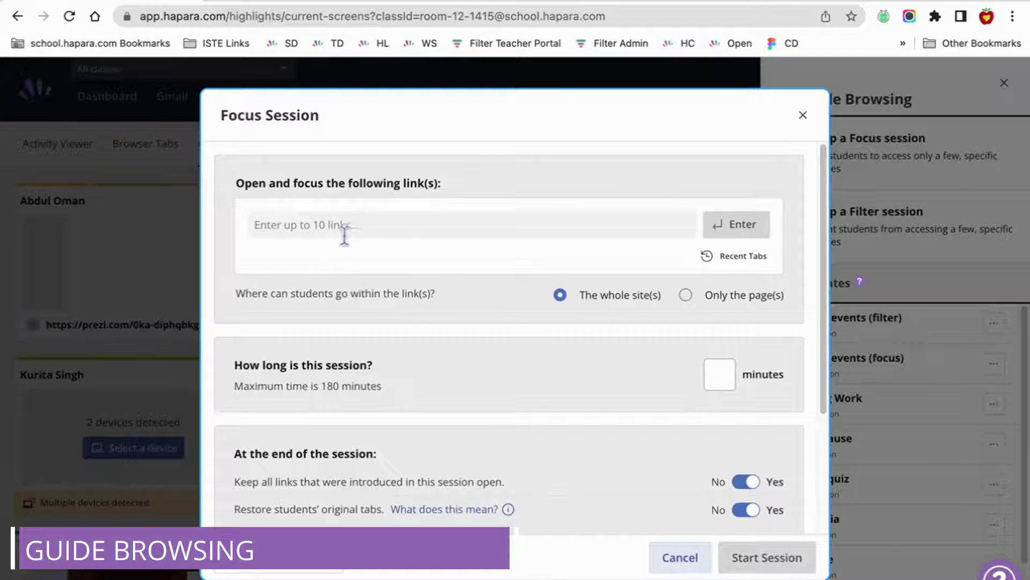
pyautogui.click(803, 115)
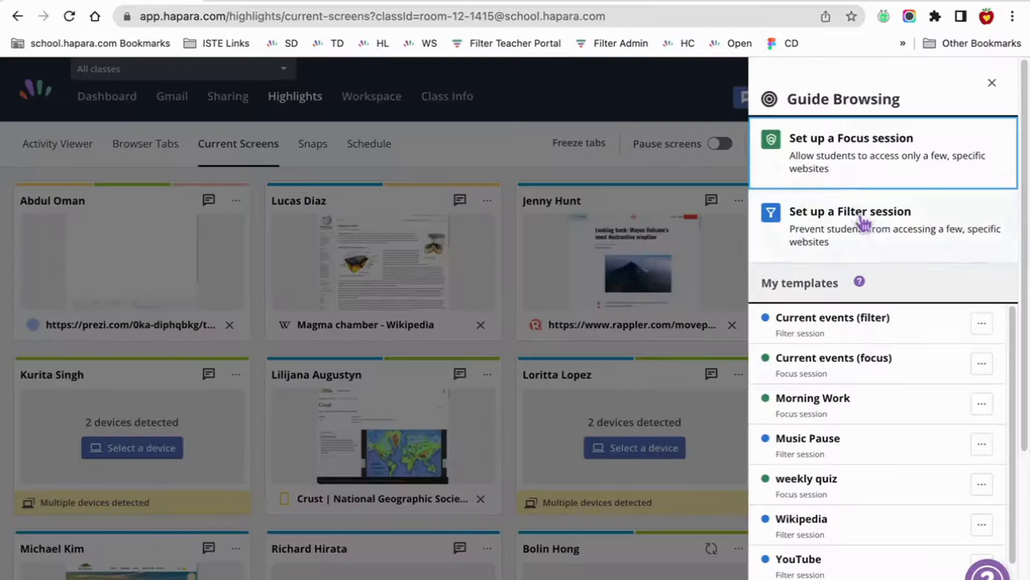
pyautogui.click(863, 223)
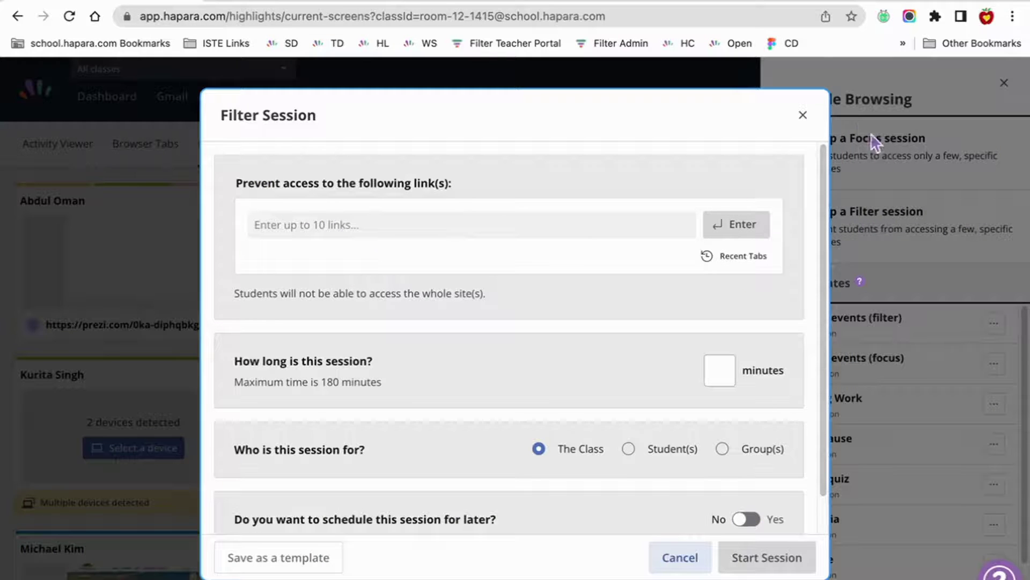
pyautogui.click(803, 114)
# Start a Focus session and paste in five teacher.scholastic.com links.
pyautogui.click(895, 142)
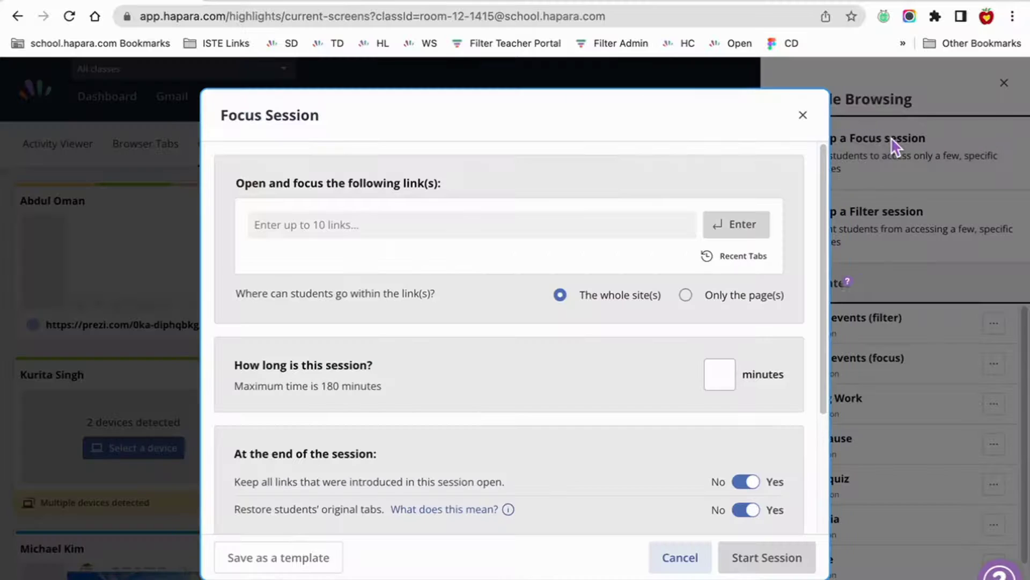
pyautogui.click(460, 220)
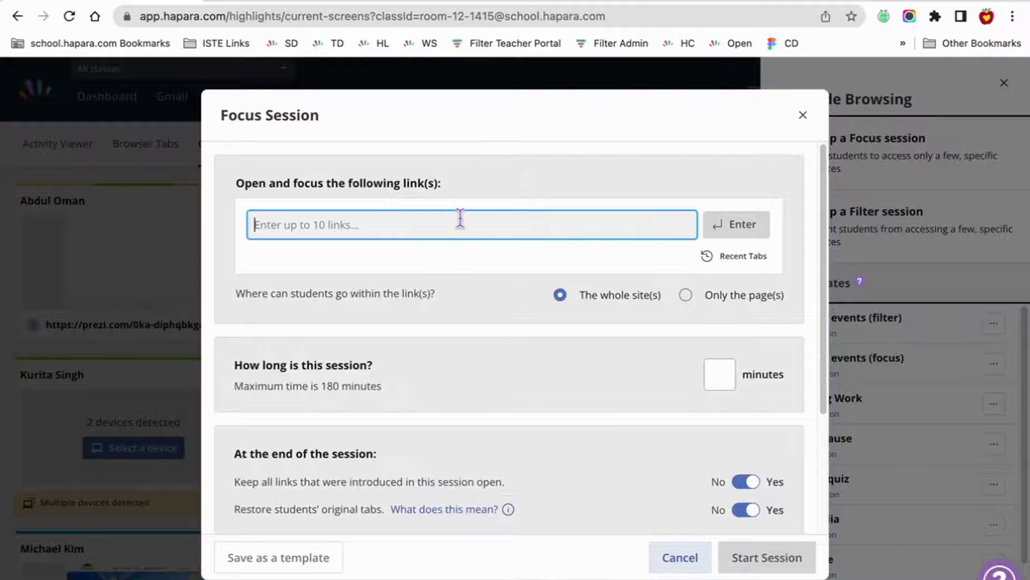
pyautogui.hotkey('ctrl', 'v')
pyautogui.hotkey('ctrl', 'z')
pyautogui.rightClick(262, 221)
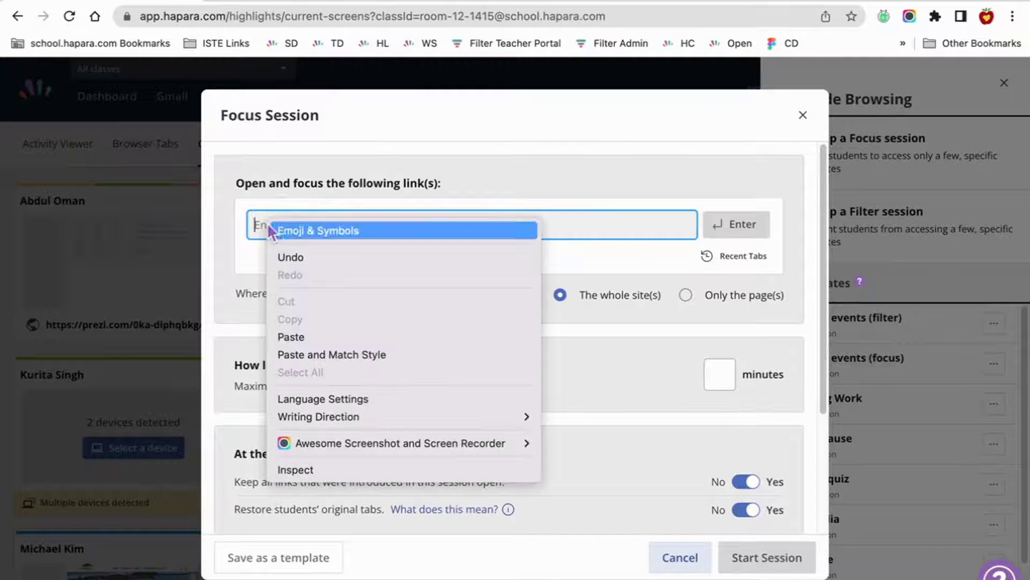
pyautogui.click(301, 341)
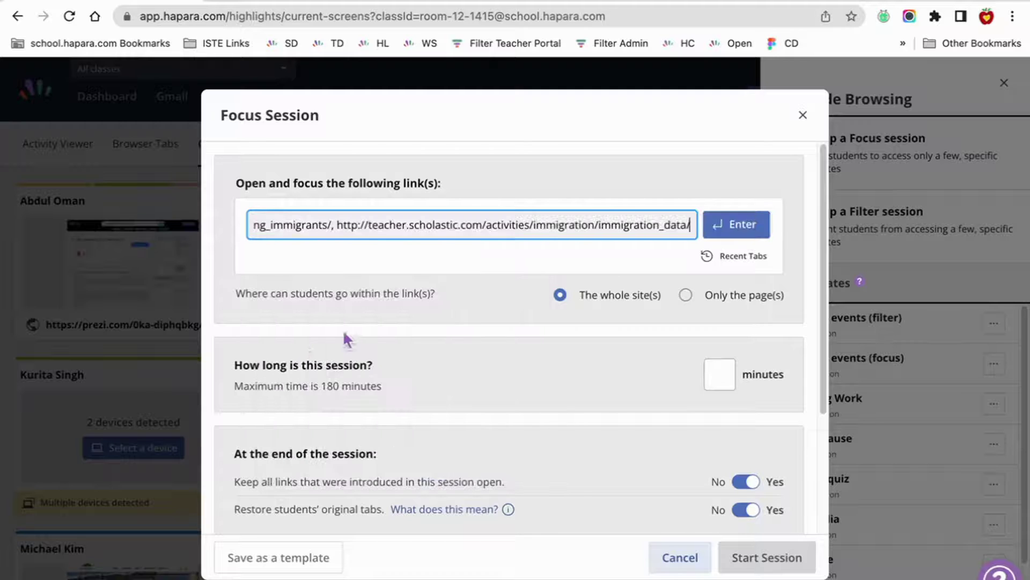
pyautogui.click(753, 228)
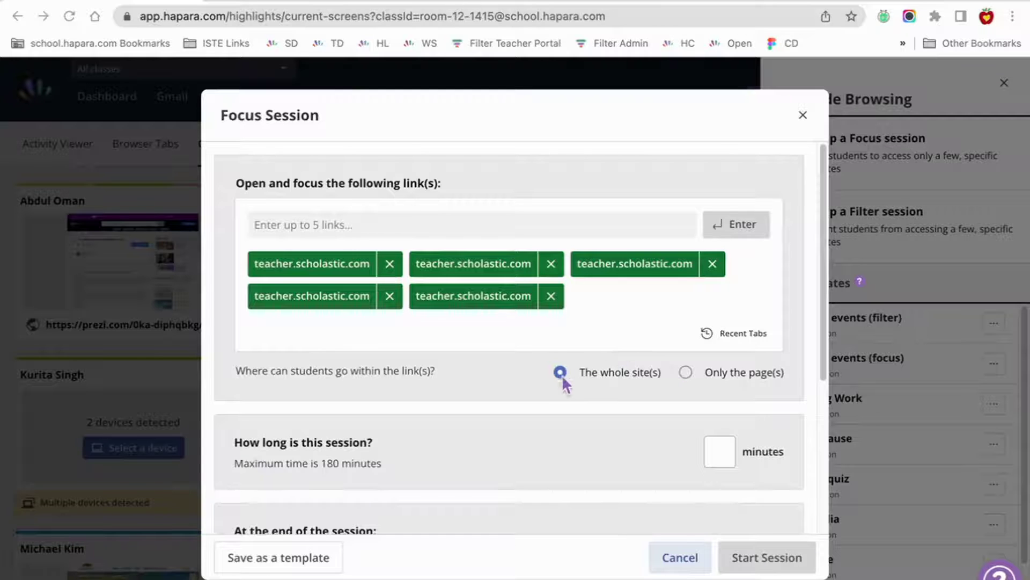
# Restrict students to only those pages for 15 minutes and switch on schedule for later.
pyautogui.click(687, 374)
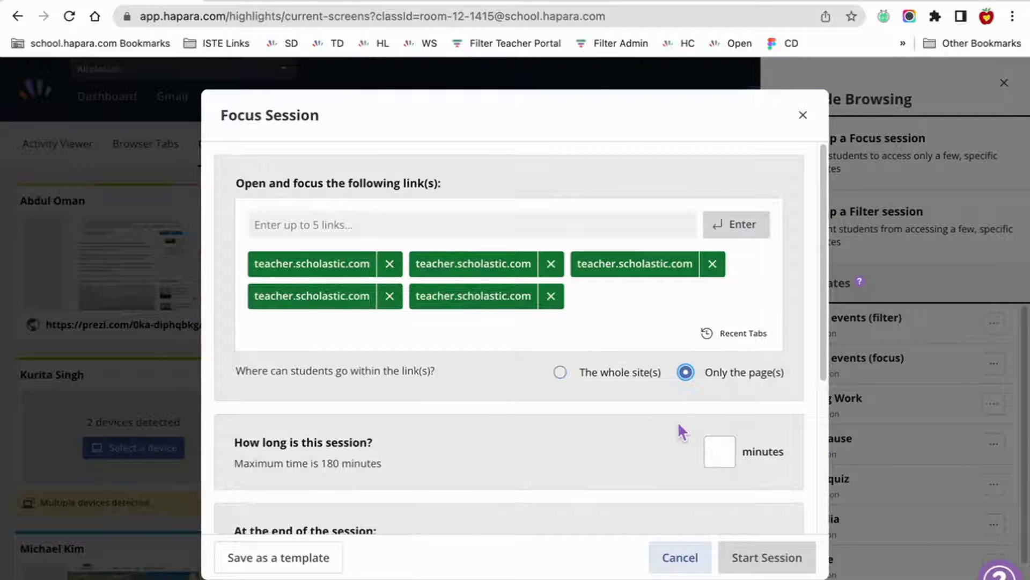
pyautogui.click(720, 452)
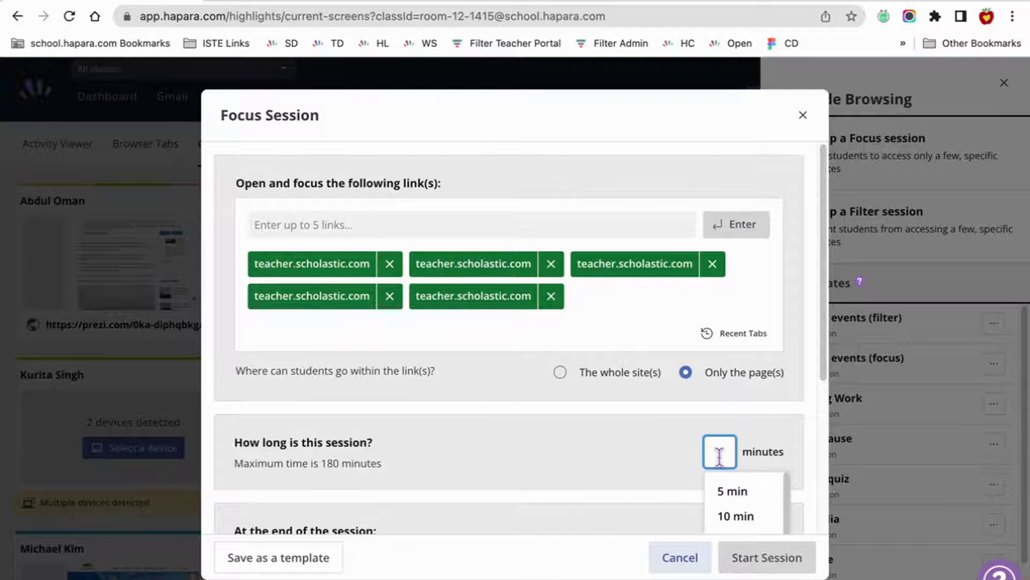
pyautogui.scroll(-3, 723, 465)
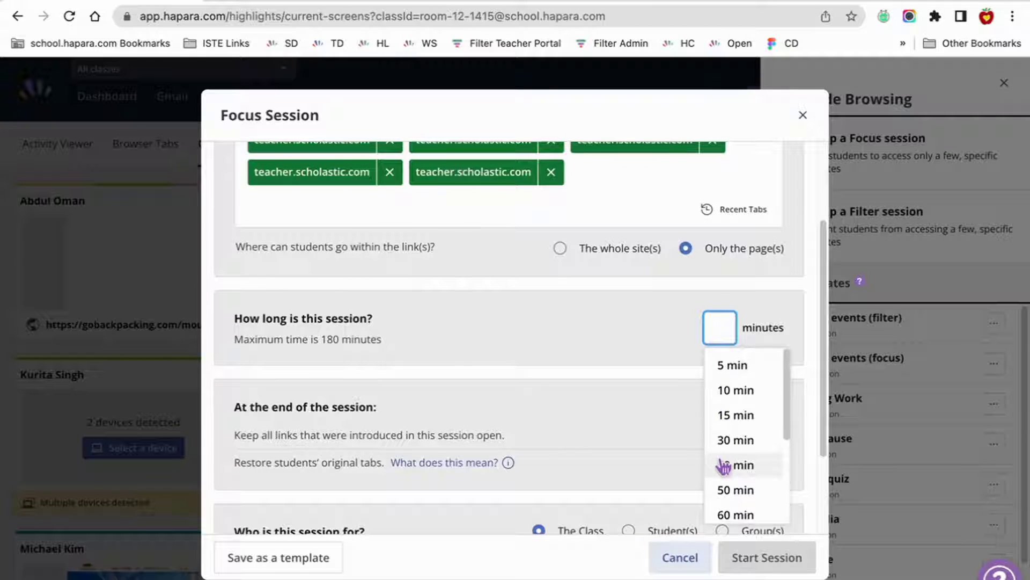
pyautogui.click(734, 398)
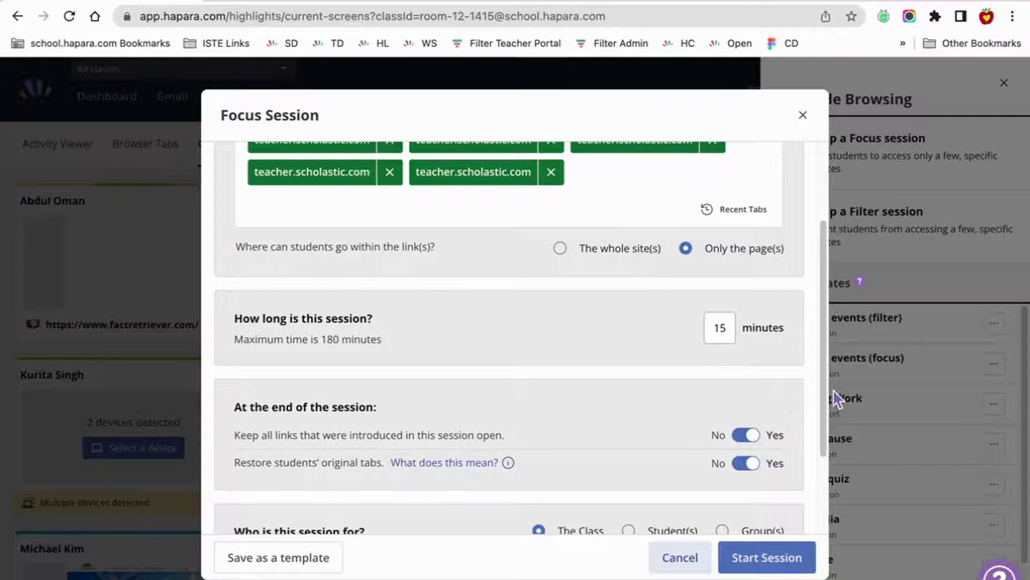
pyautogui.moveTo(824, 397); pyautogui.dragTo(827, 490)
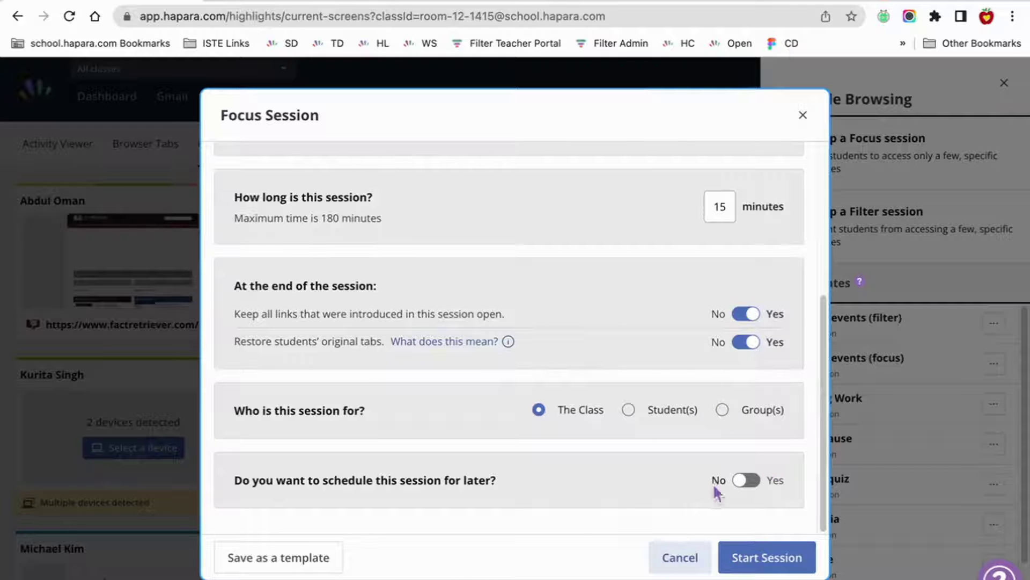
pyautogui.click(746, 480)
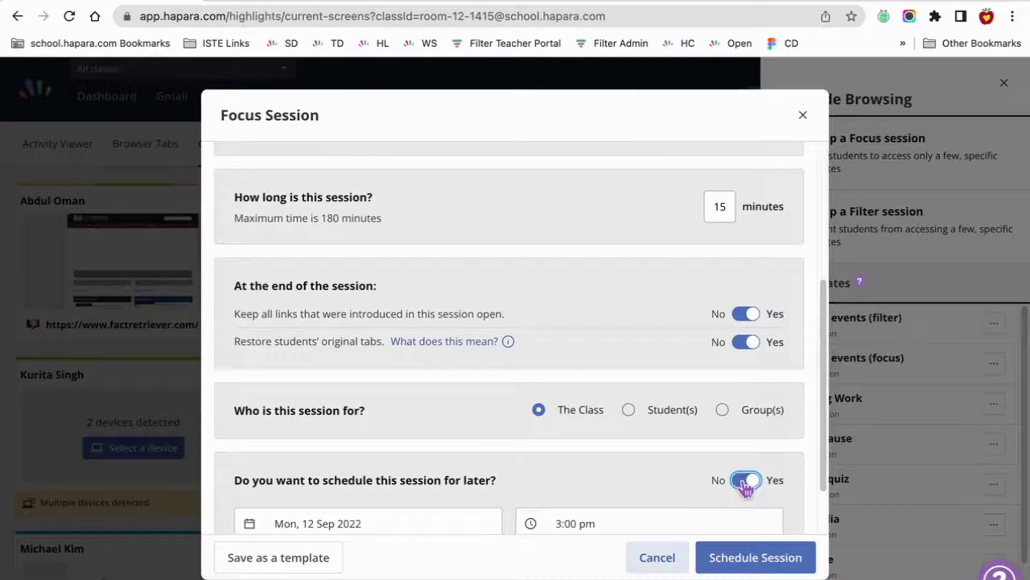
pyautogui.scroll(-3, 821, 499)
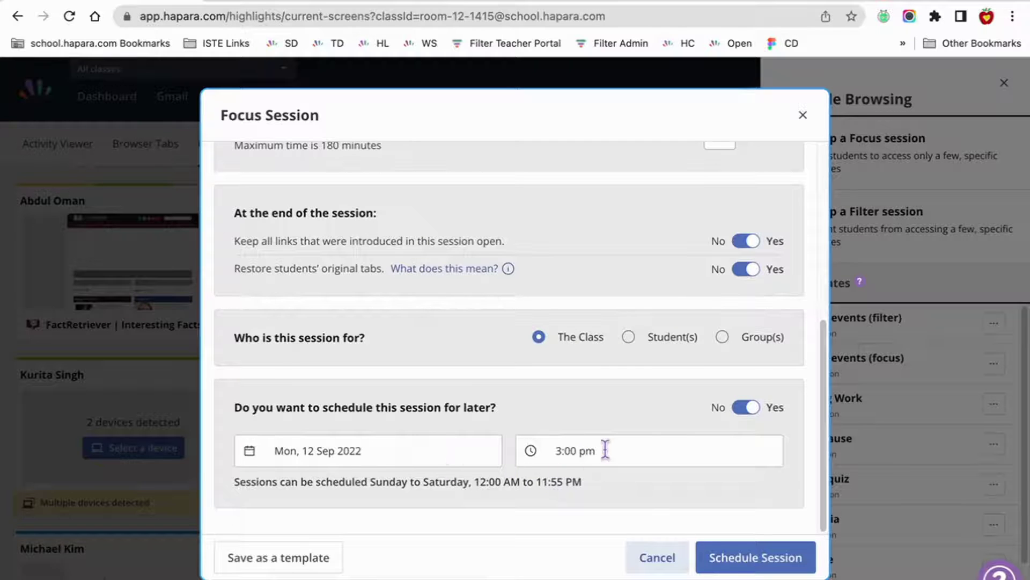
# Start a new filter session blocking the five pasted teacher.scholastic.com links.
pyautogui.click(803, 115)
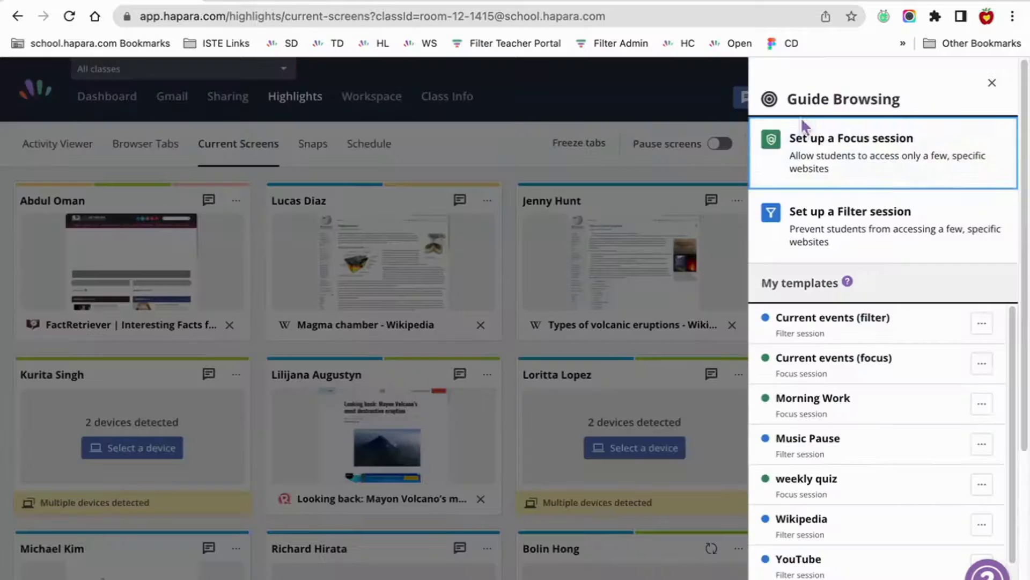
pyautogui.click(870, 217)
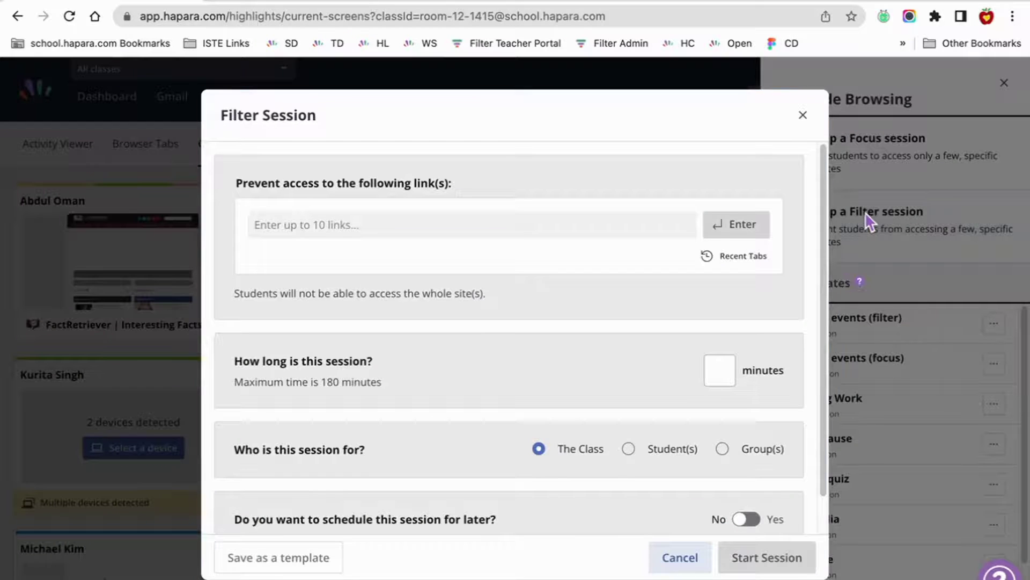
pyautogui.click(338, 225)
pyautogui.press('super+v')
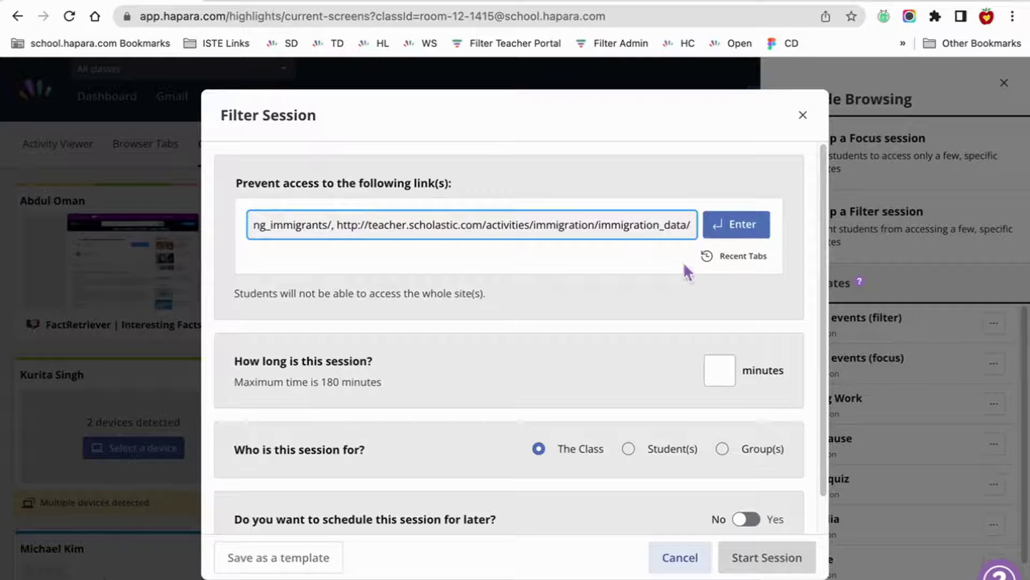
pyautogui.click(738, 225)
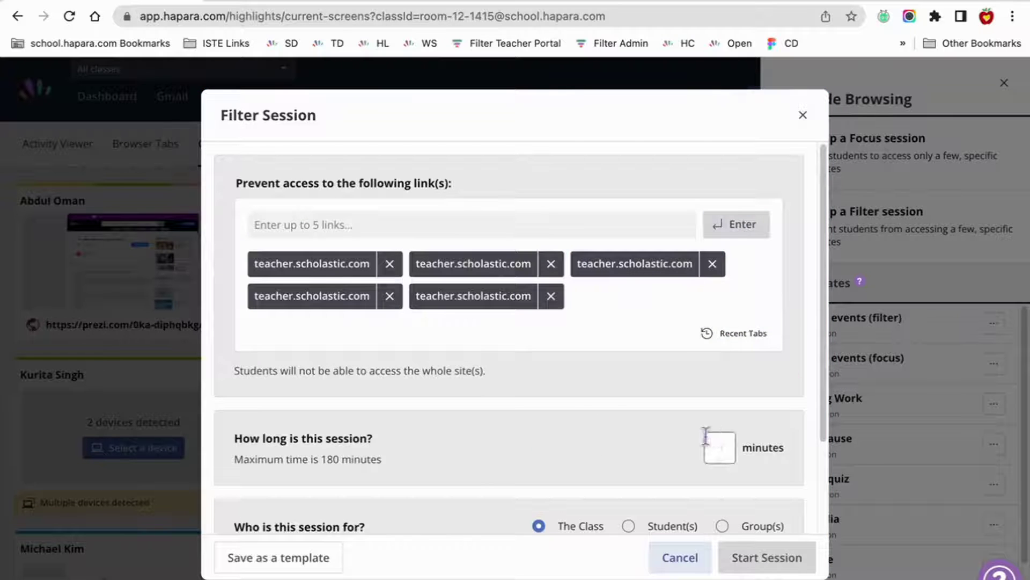
# Make the filter session last 5 minutes and set it to schedule for later.
pyautogui.scroll(-1, 575, 392)
pyautogui.click(717, 423)
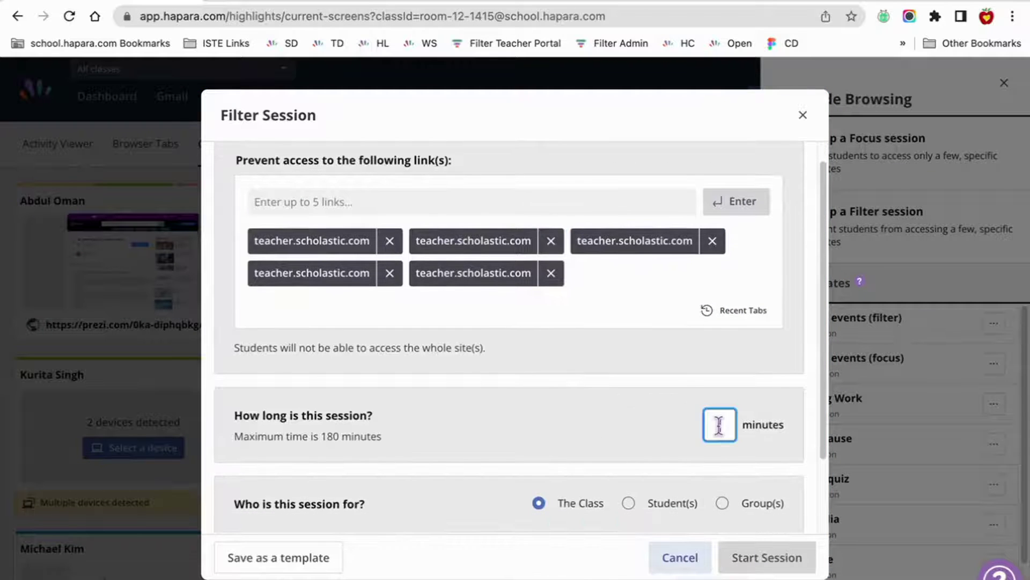
pyautogui.click(727, 464)
pyautogui.scroll(-4, 595, 466)
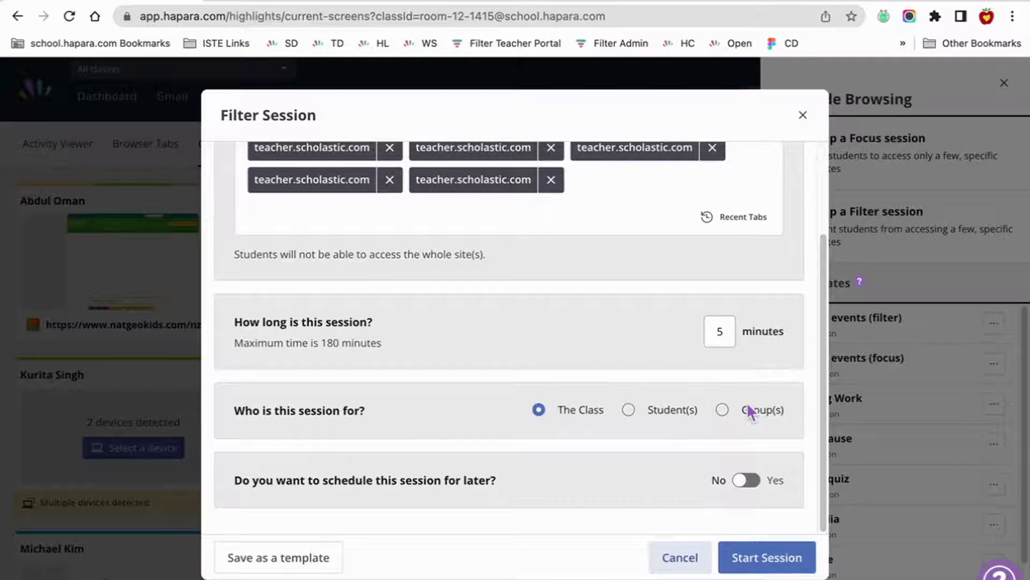
pyautogui.click(747, 481)
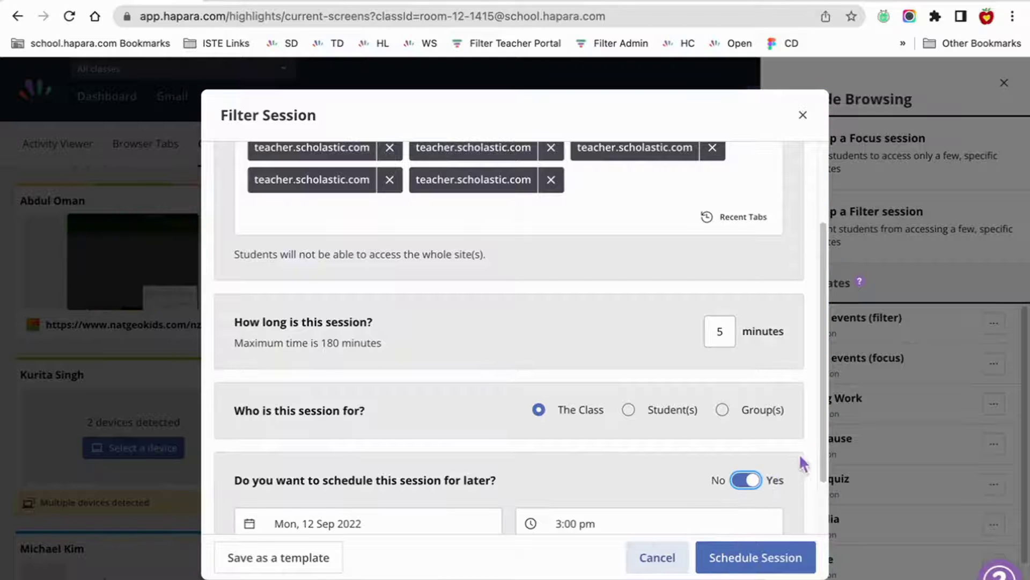
pyautogui.scroll(-3, 638, 483)
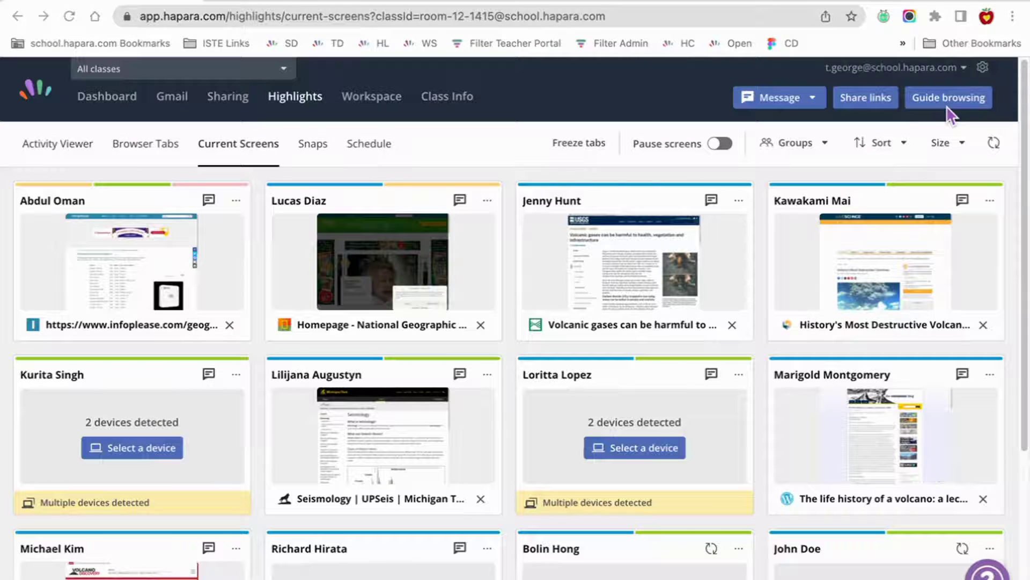
# Start a focus session with the five pasted teacher.scholastic.com links added.
pyautogui.click(950, 98)
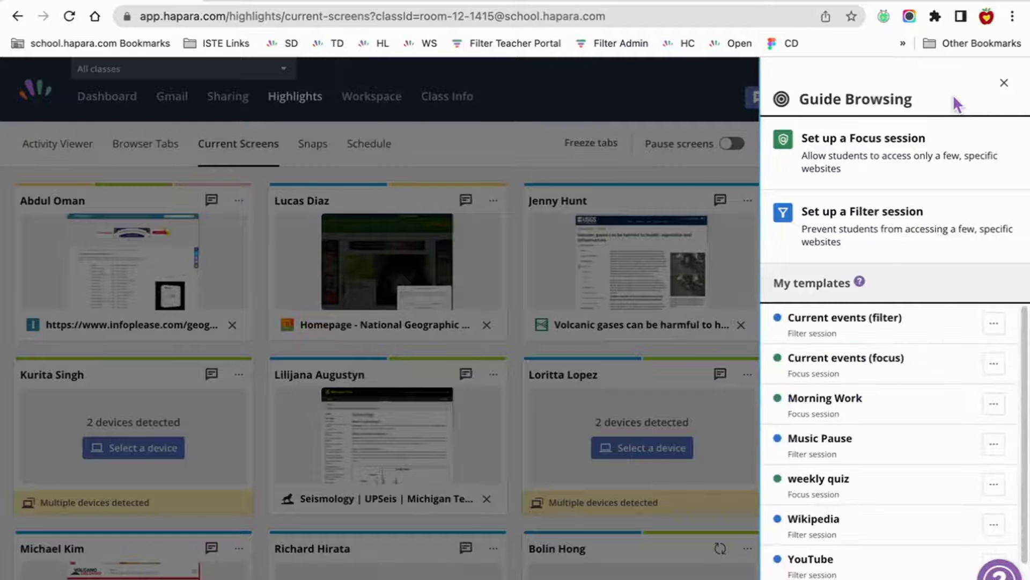
pyautogui.click(906, 144)
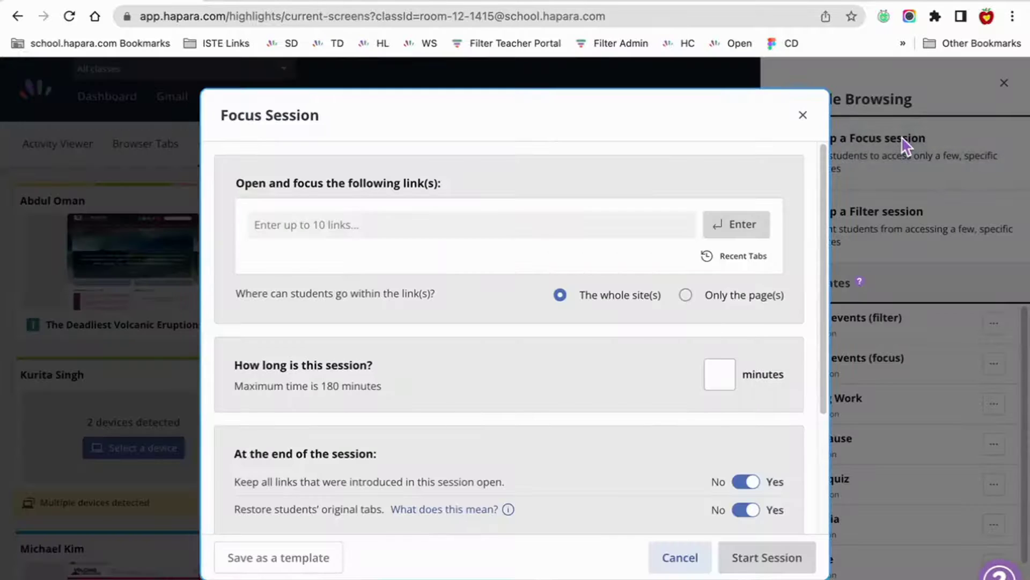
pyautogui.click(383, 226)
pyautogui.rightClick(383, 226)
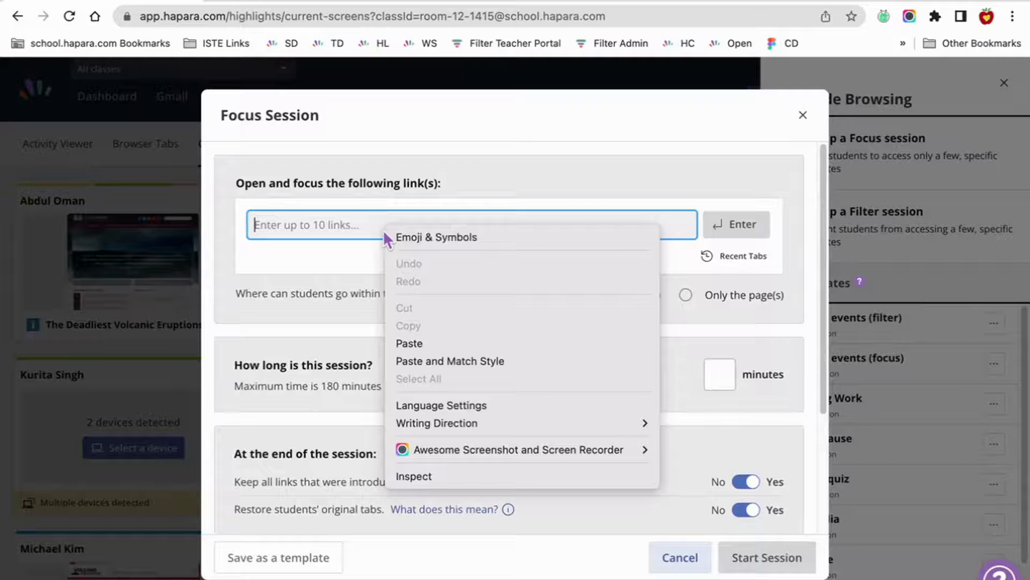
pyautogui.click(417, 342)
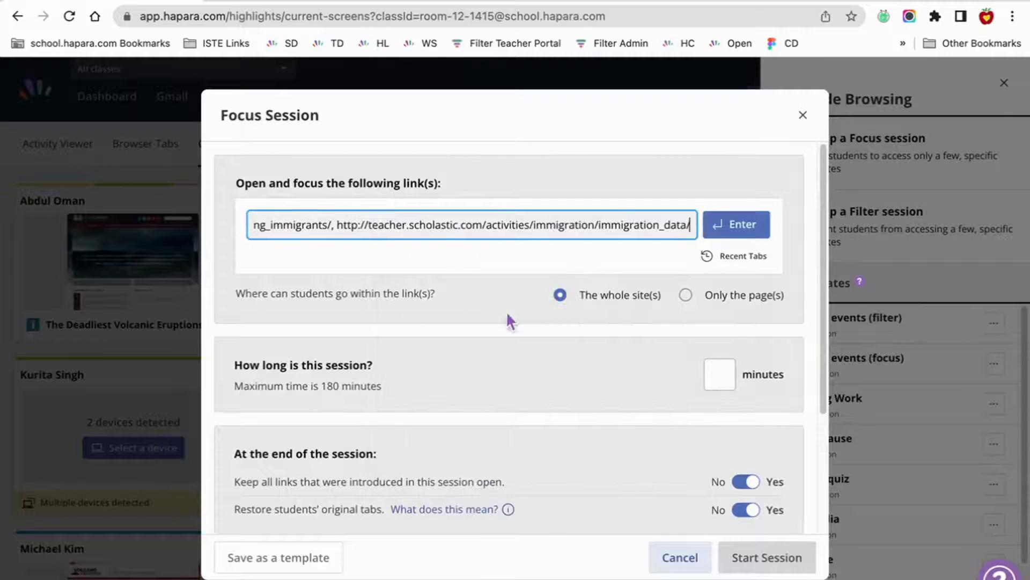
pyautogui.click(750, 224)
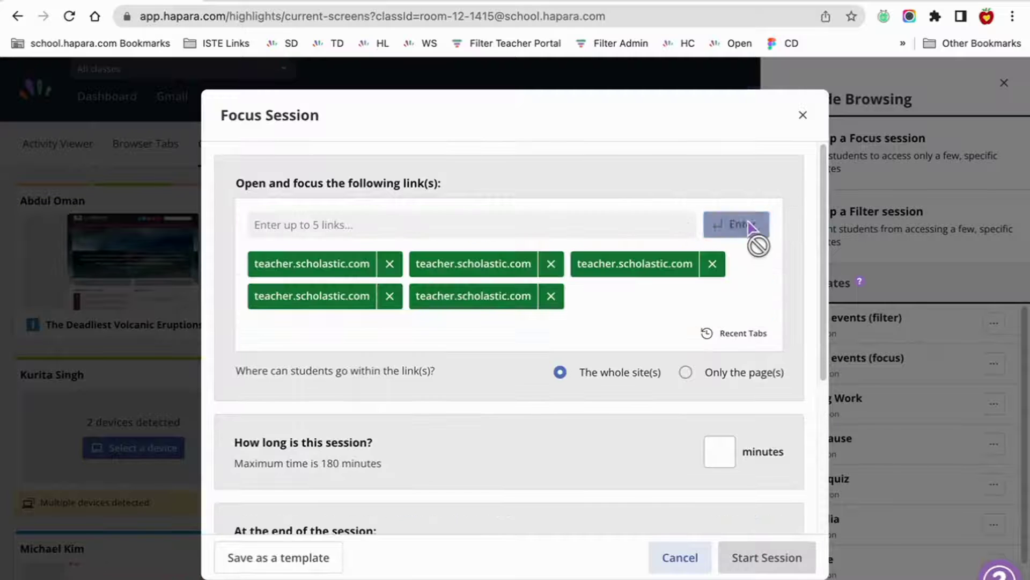
# Restrict students to only those pages for 60 minutes.
pyautogui.click(687, 374)
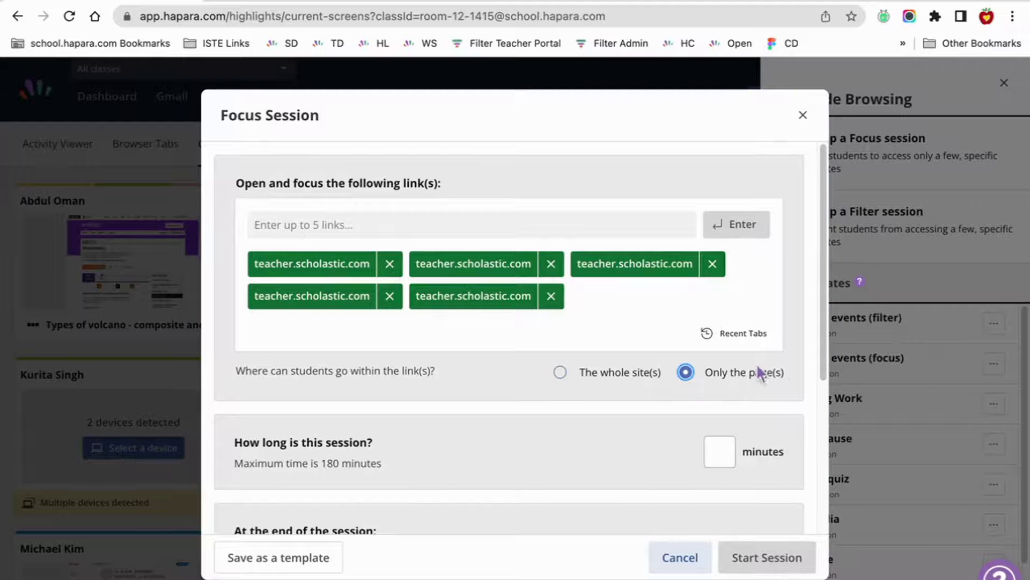
pyautogui.scroll(-3, 823, 358)
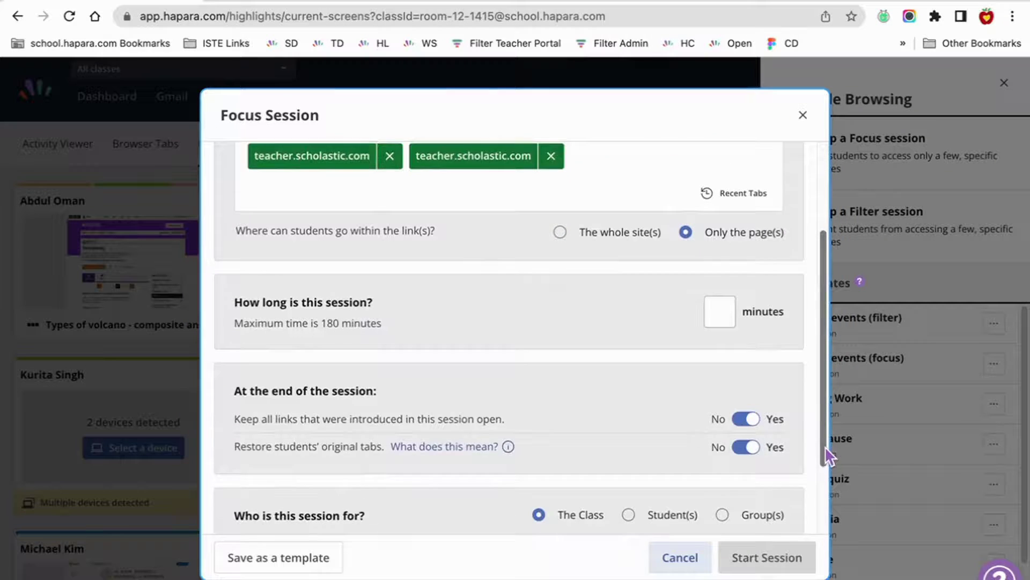
pyautogui.click(723, 302)
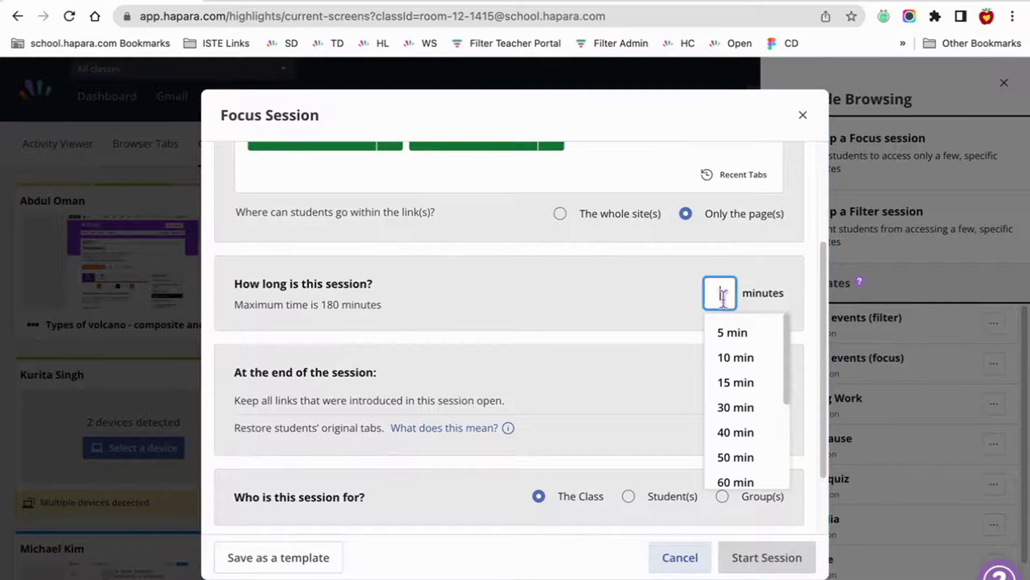
pyautogui.write('60')
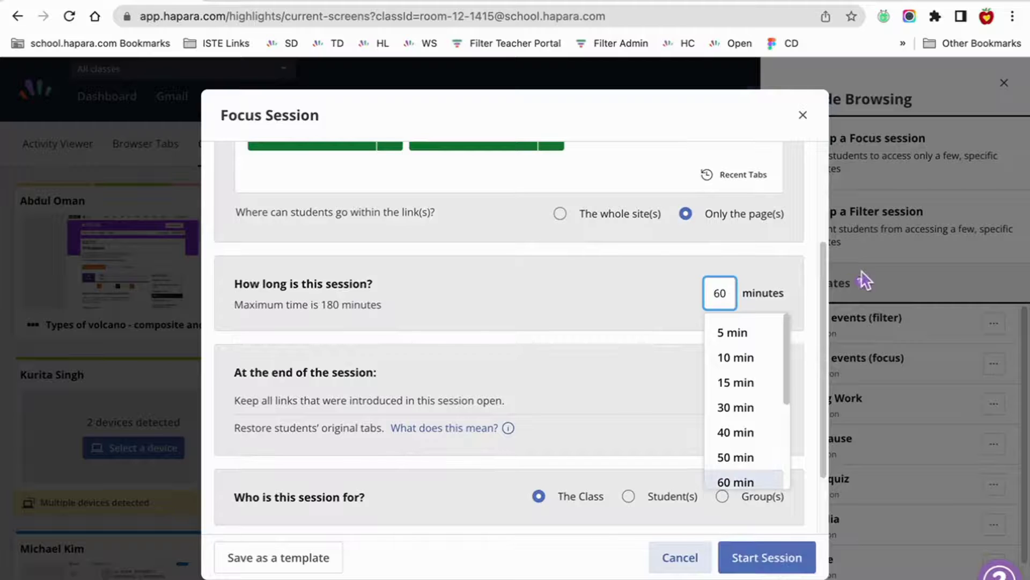
pyautogui.click(827, 319)
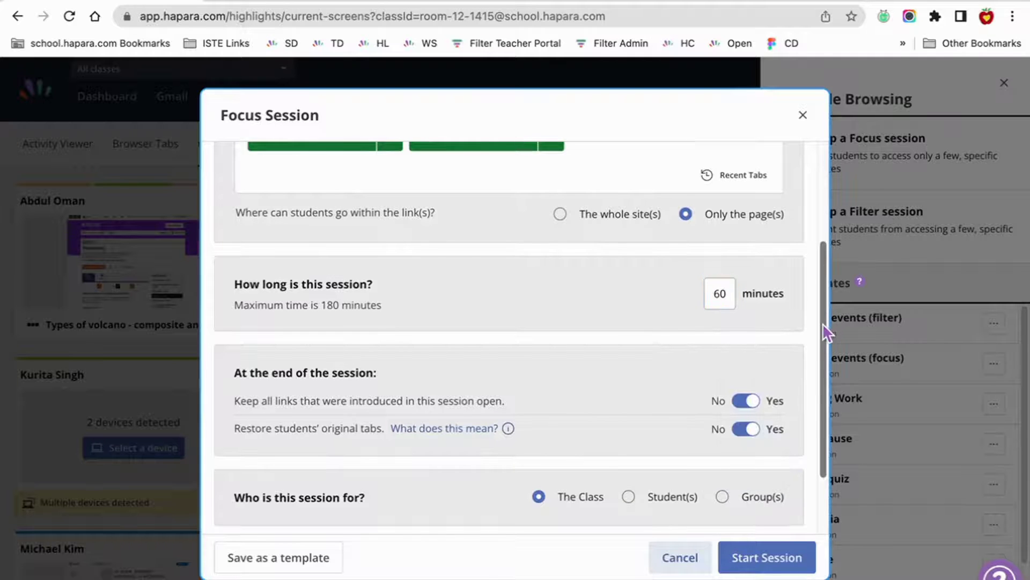
# Turn off keeping links open and restoring original tabs, and switch scheduling on.
pyautogui.scroll(-2, 827, 319)
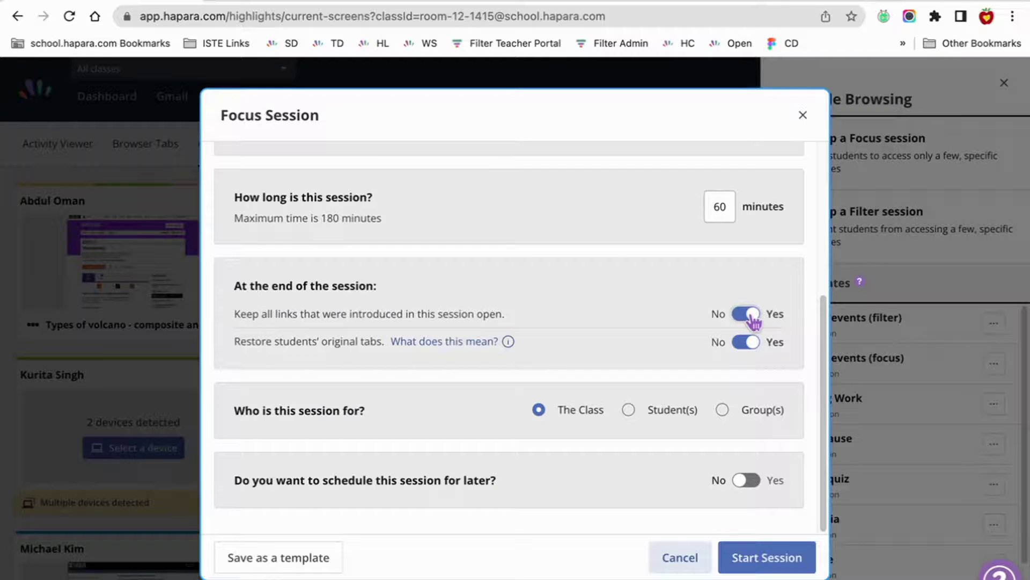
pyautogui.click(754, 321)
pyautogui.click(747, 342)
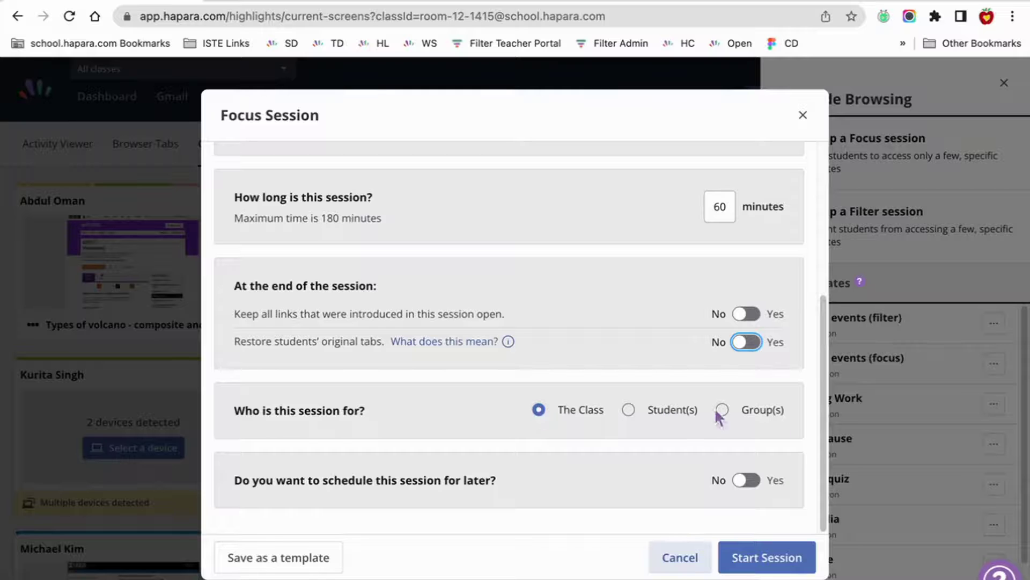
pyautogui.click(826, 440)
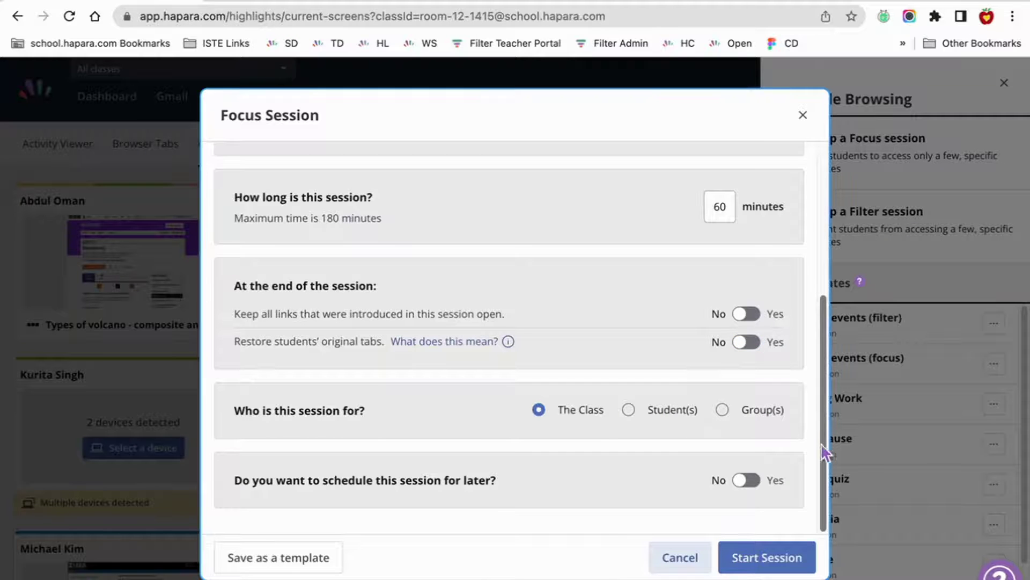
pyautogui.click(751, 480)
# Schedule the focus session for Tue 13 Sep 2022 at 3:04 pm.
pyautogui.scroll(-3, 827, 445)
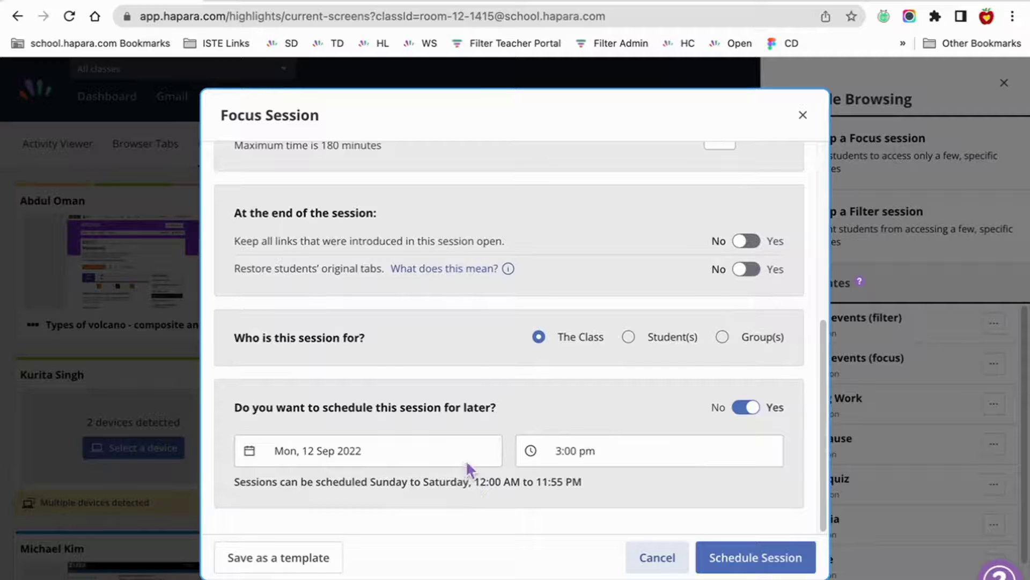
pyautogui.click(438, 449)
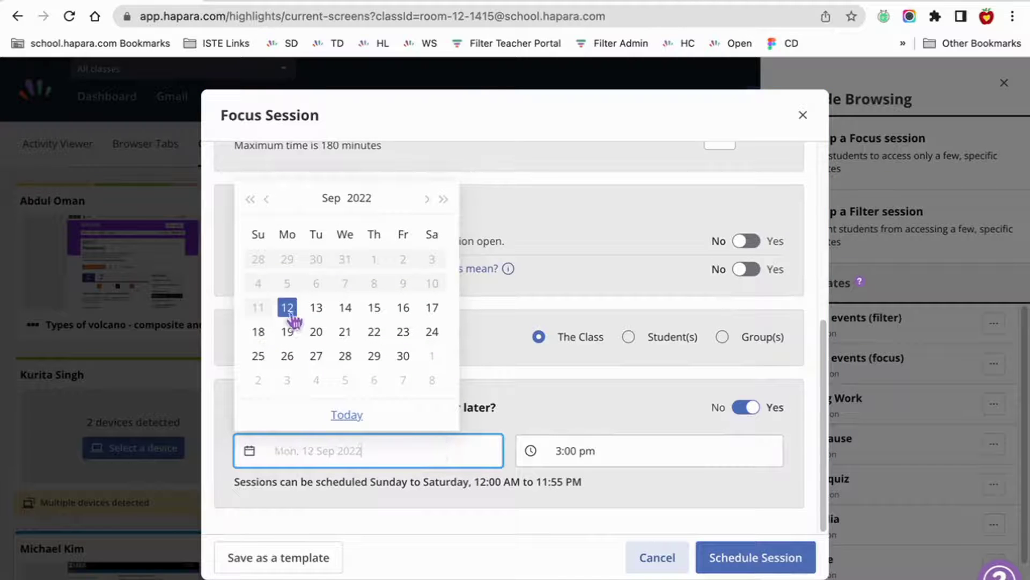
pyautogui.click(316, 308)
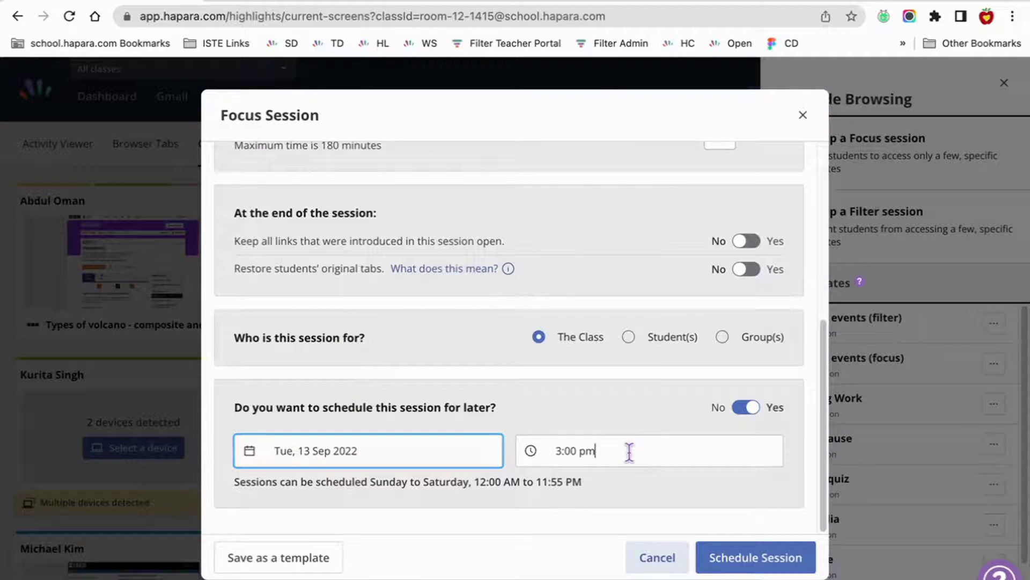
pyautogui.click(629, 452)
pyautogui.click(586, 307)
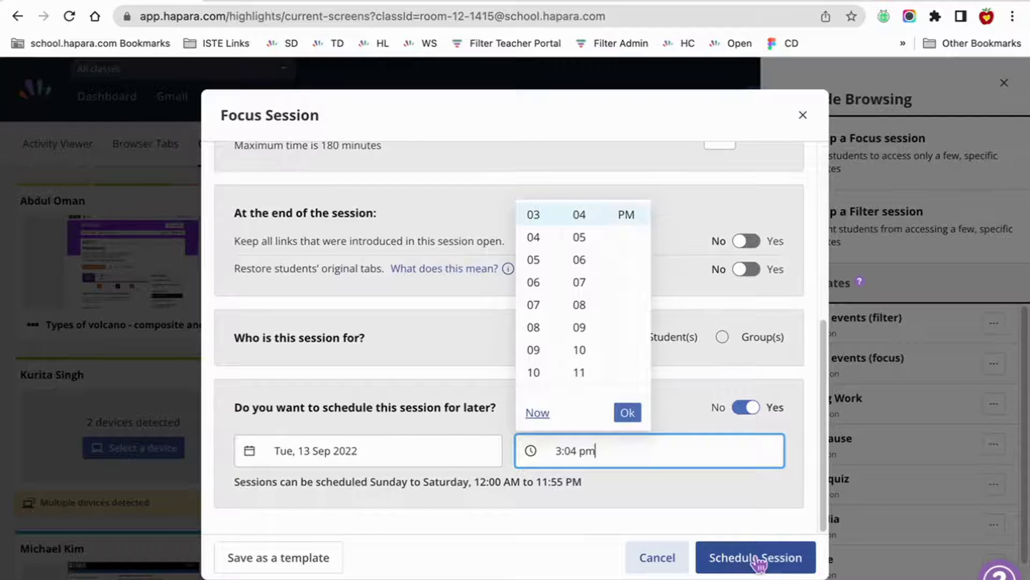
pyautogui.click(726, 557)
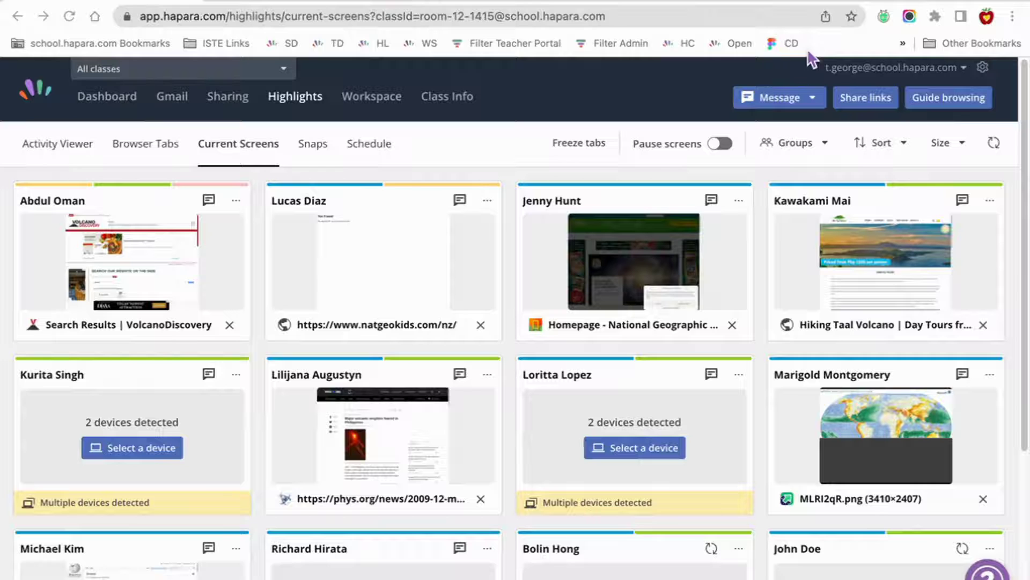
# Open an empty Filter Session form from Guide browsing, ready for links.
pyautogui.click(988, 102)
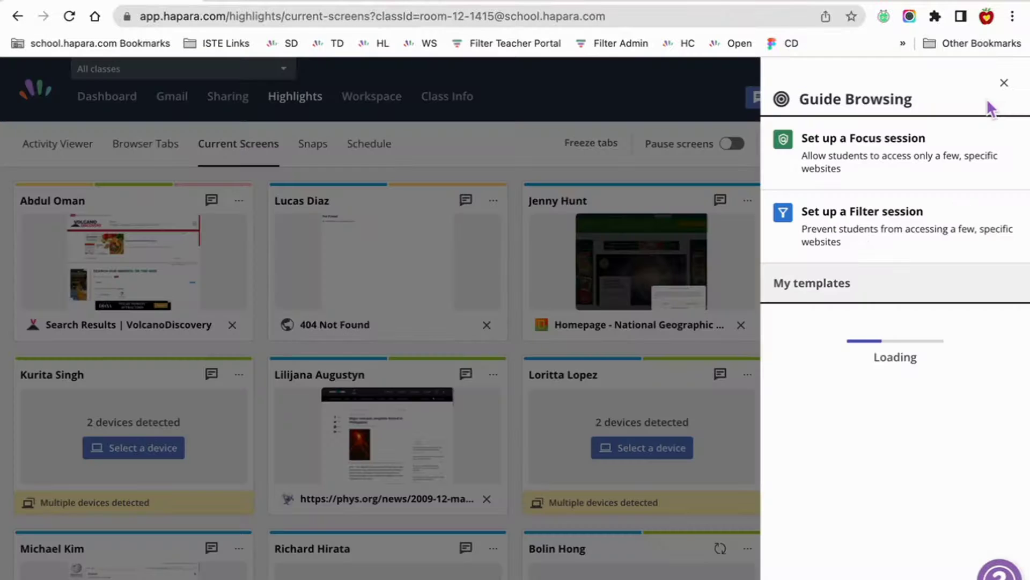
pyautogui.click(921, 217)
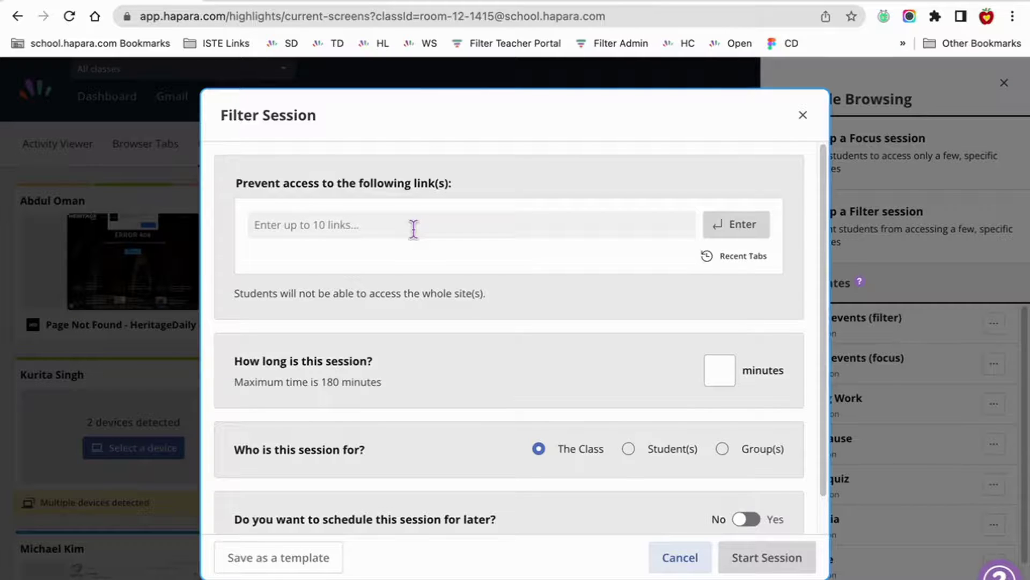
pyautogui.click(414, 229)
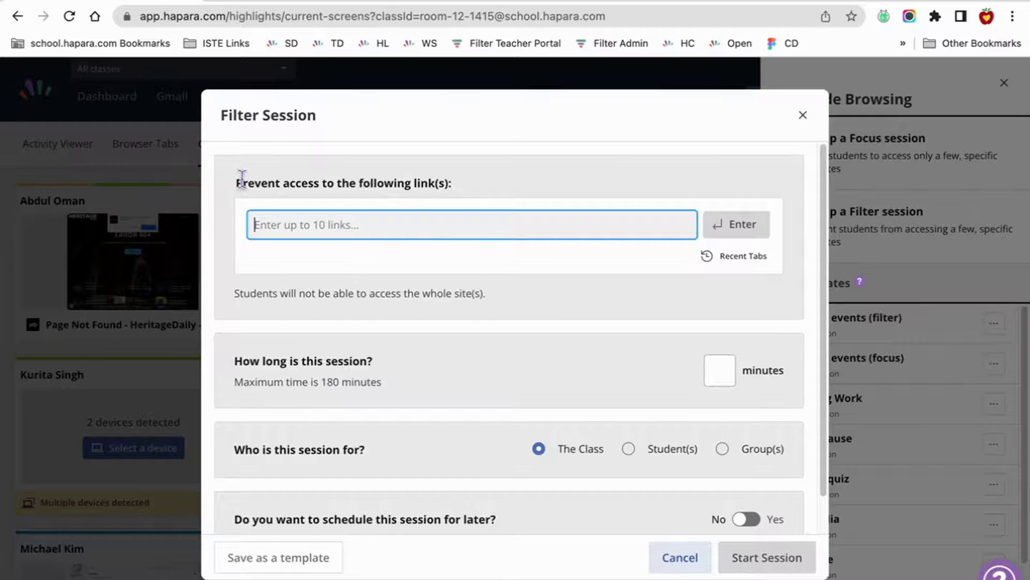
pyautogui.moveTo(236, 182); pyautogui.dragTo(512, 186)
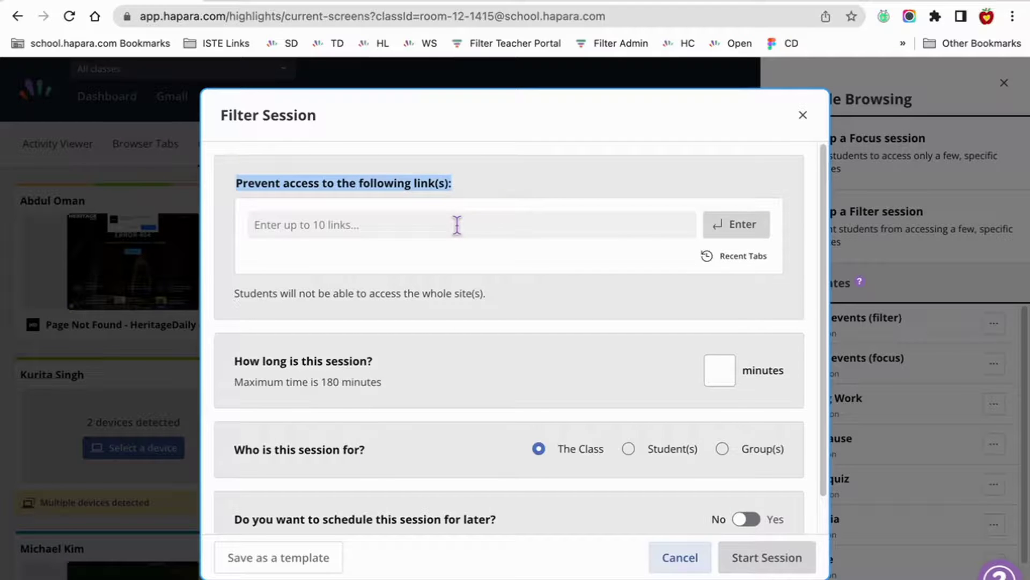
pyautogui.click(802, 115)
pyautogui.click(881, 217)
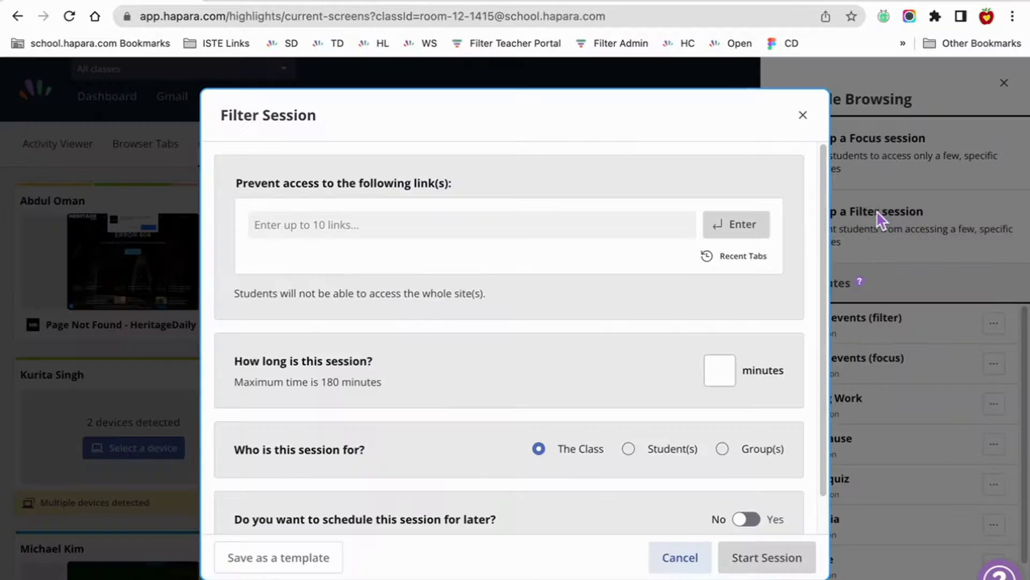
pyautogui.click(383, 224)
pyautogui.write('www.catvideofest.com, https://www.pokemon.com/us/, www.mrscarter.edu/project')
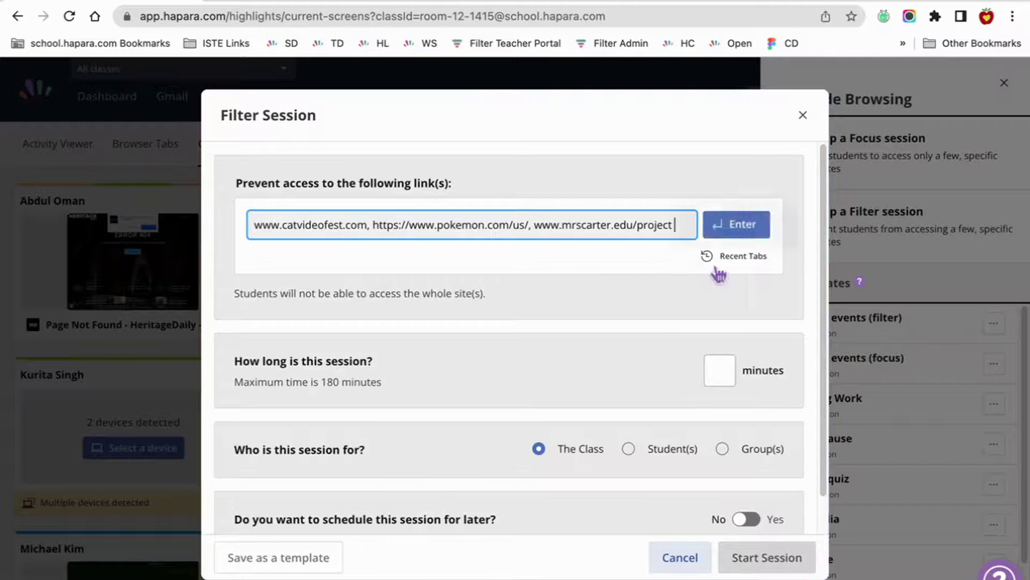
pyautogui.click(750, 235)
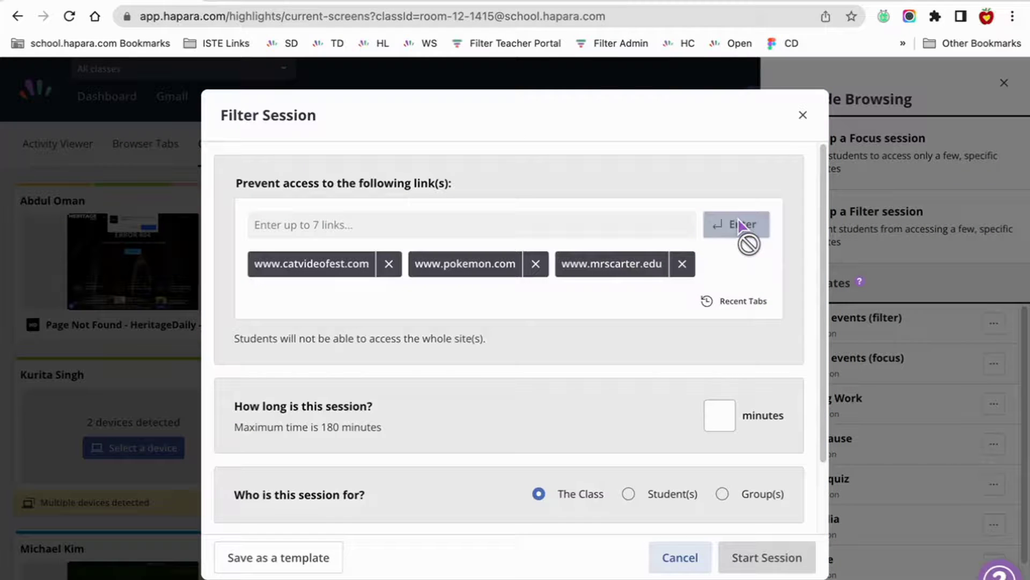
# Add nzherald.co.nz from recent tabs to the blocked sites.
pyautogui.click(758, 306)
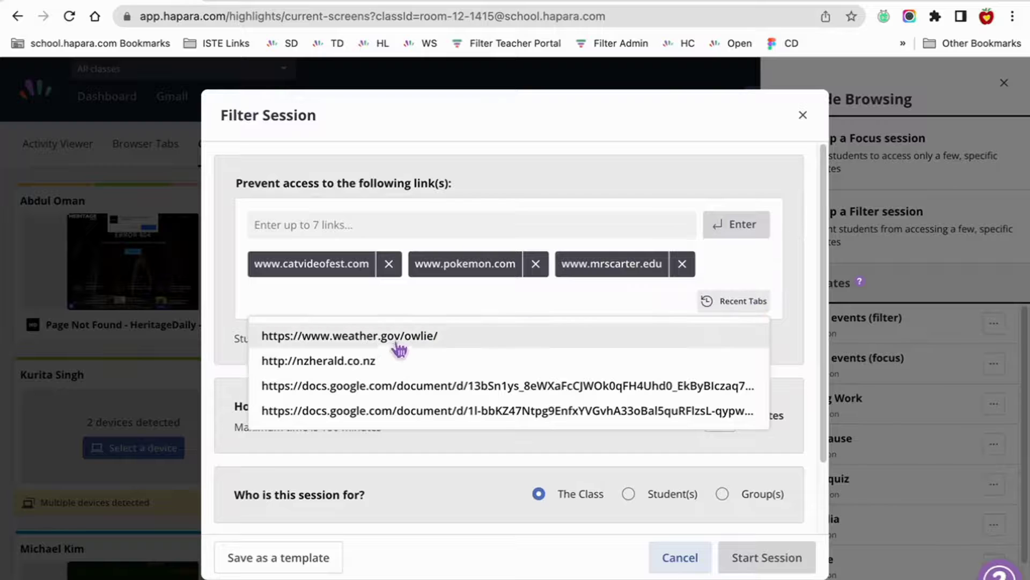
pyautogui.click(373, 362)
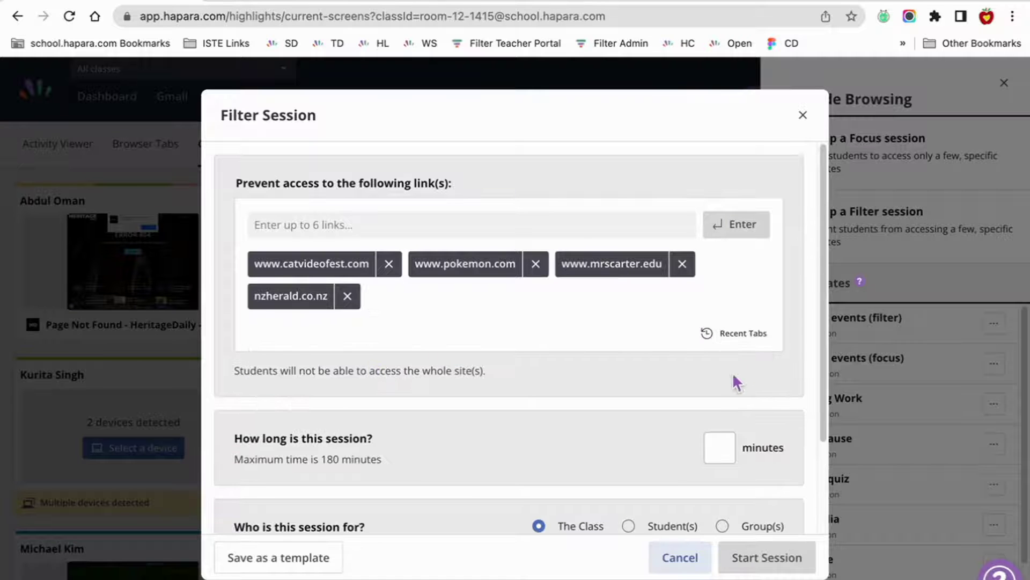
pyautogui.scroll(-2, 717, 372)
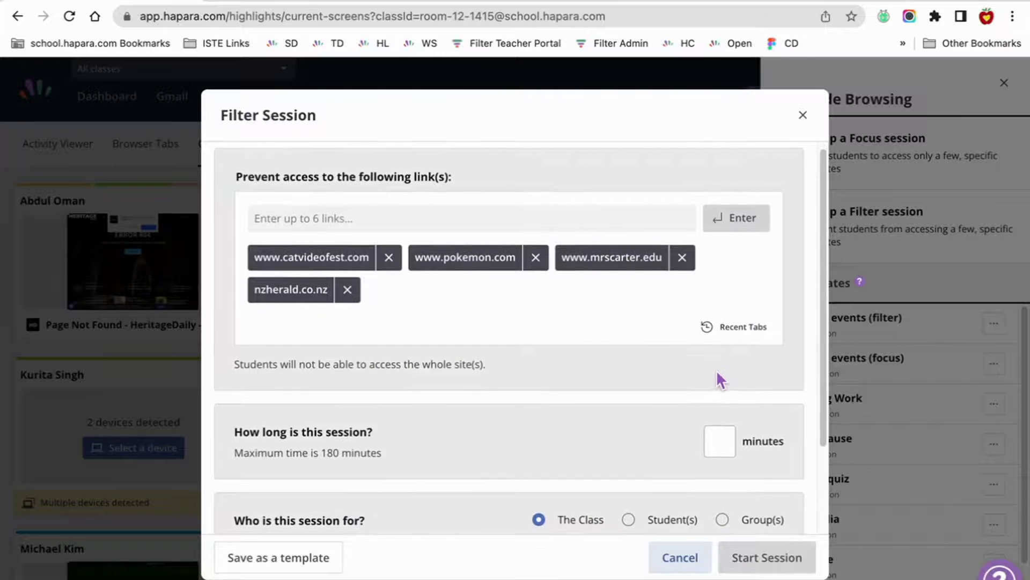
pyautogui.scroll(-3, 718, 374)
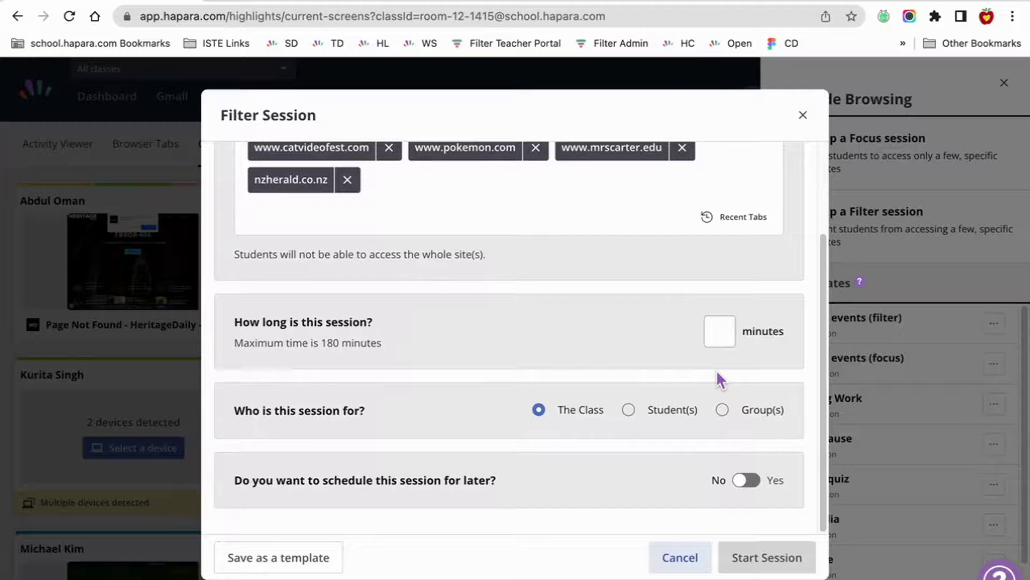
# Set the filter session length to 15 minutes.
pyautogui.click(718, 331)
pyautogui.write('15')
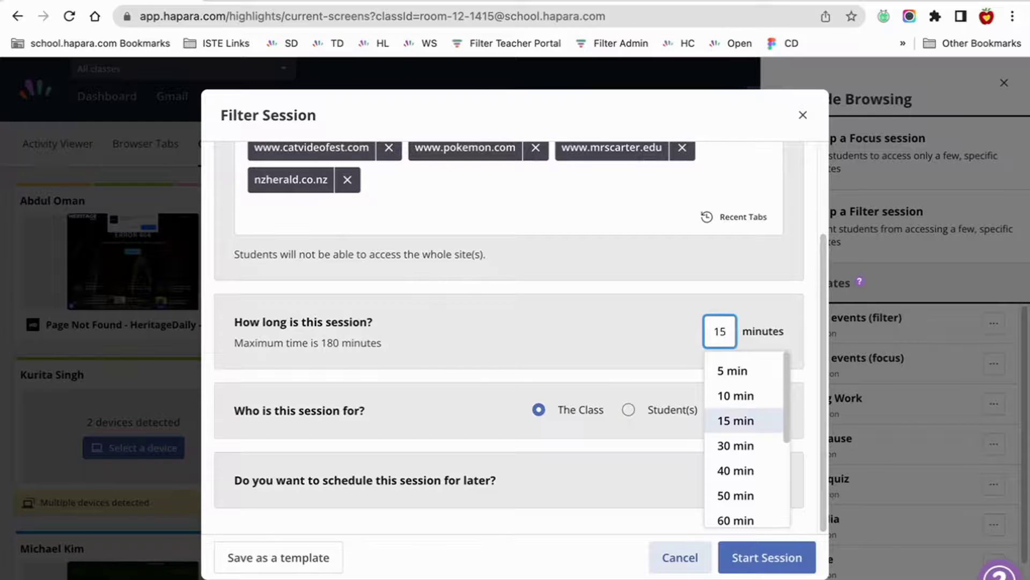
pyautogui.click(736, 420)
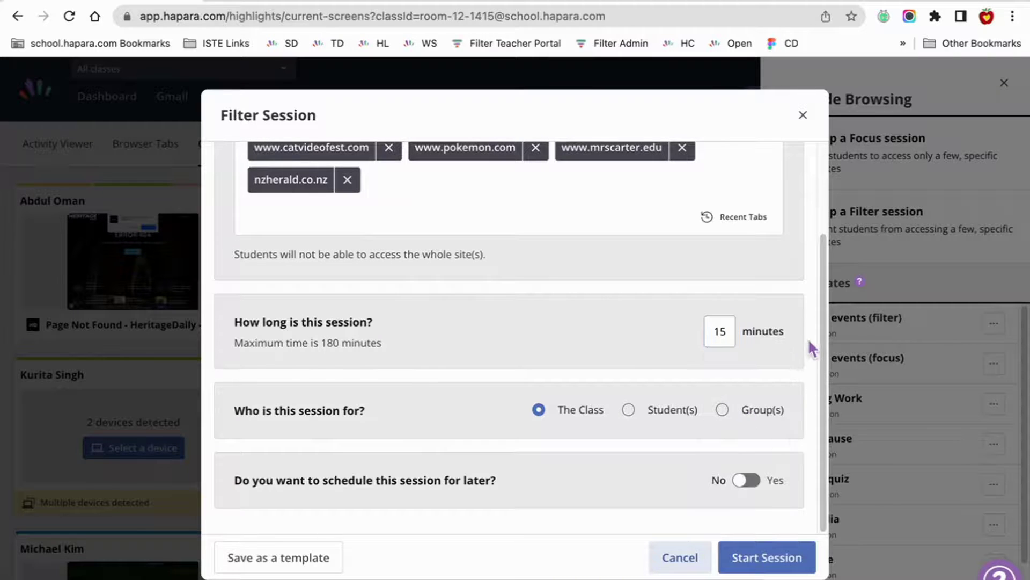
pyautogui.click(827, 395)
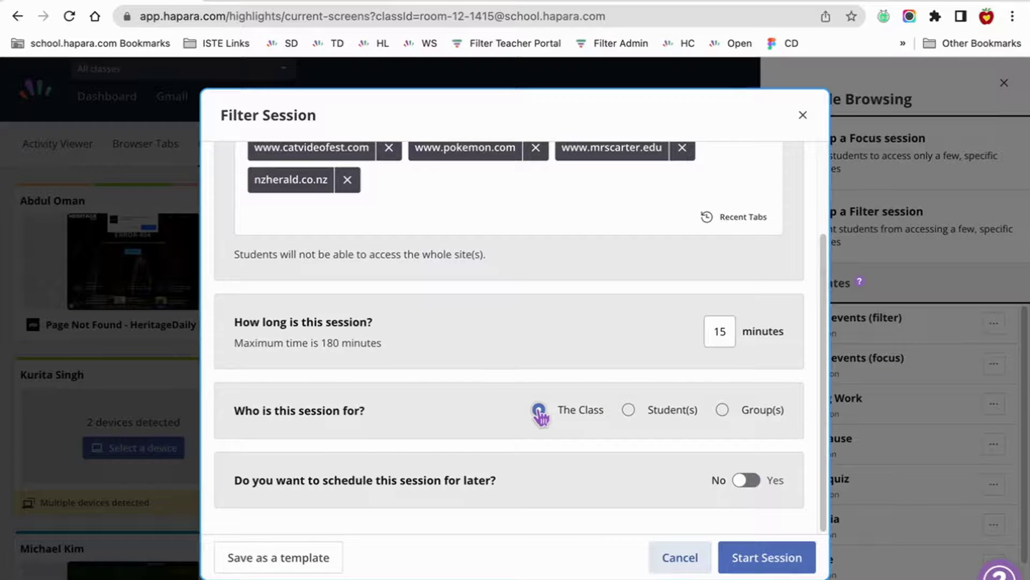
# Try Student(s) and Group(s) targeting, then apply the session to The Class.
pyautogui.click(629, 410)
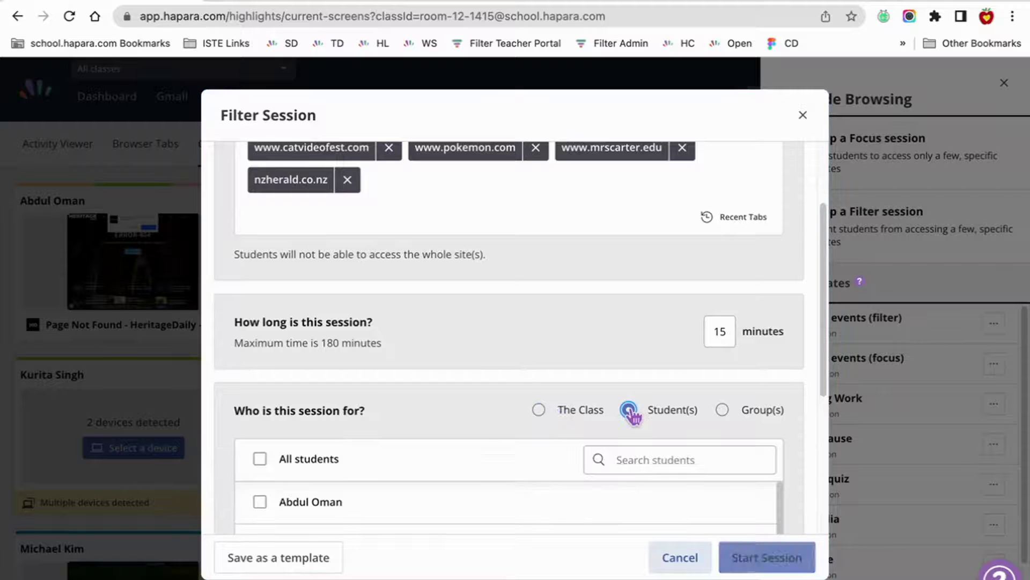
pyautogui.scroll(-3, 631, 413)
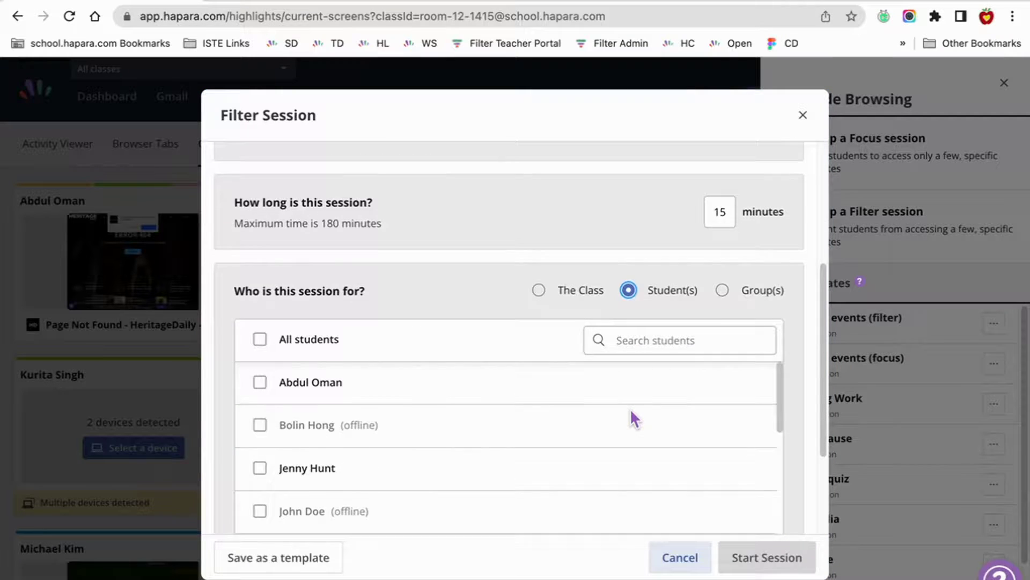
pyautogui.click(260, 367)
pyautogui.click(260, 367)
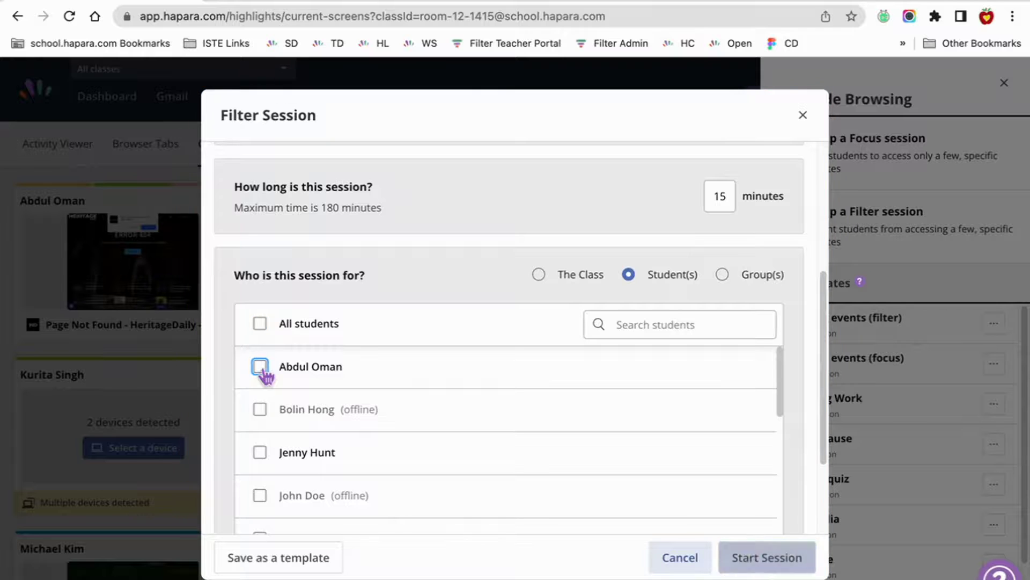
pyautogui.click(722, 274)
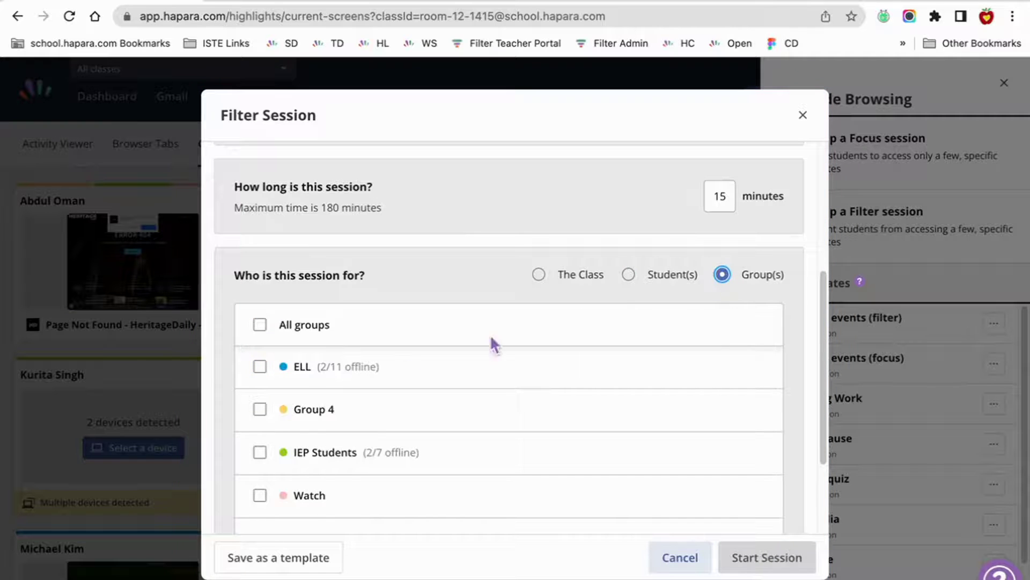
pyautogui.click(261, 410)
pyautogui.click(263, 413)
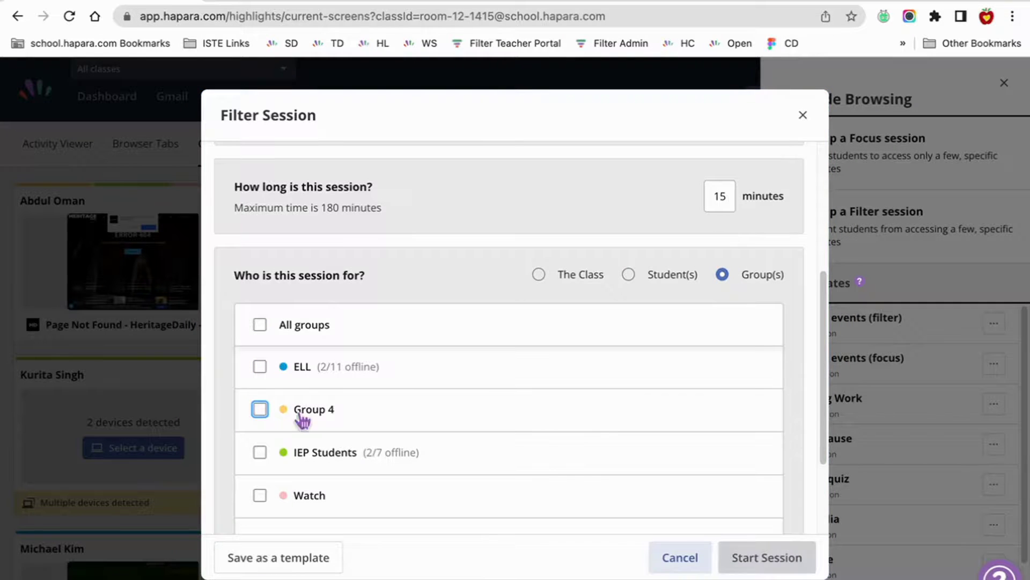
pyautogui.click(538, 275)
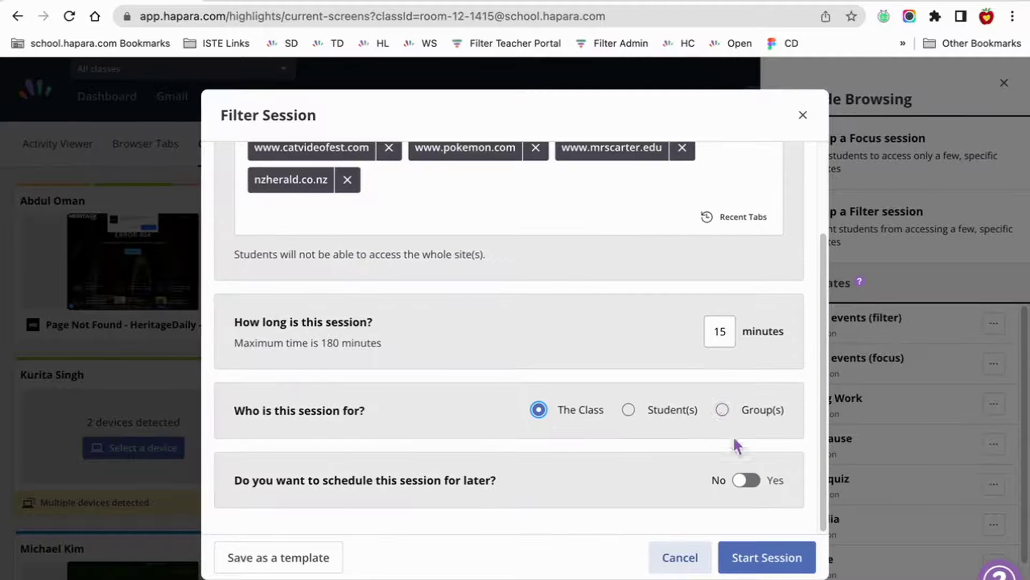
# Schedule it for later, checking the Mon 12 Sep 2022, 3:00 pm date and time.
pyautogui.click(748, 483)
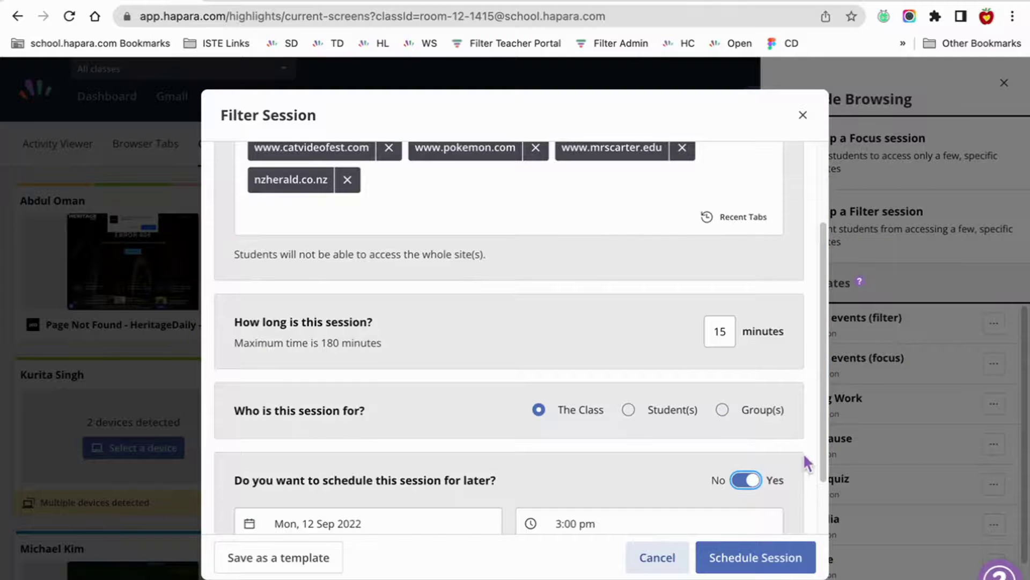
pyautogui.scroll(-3, 824, 519)
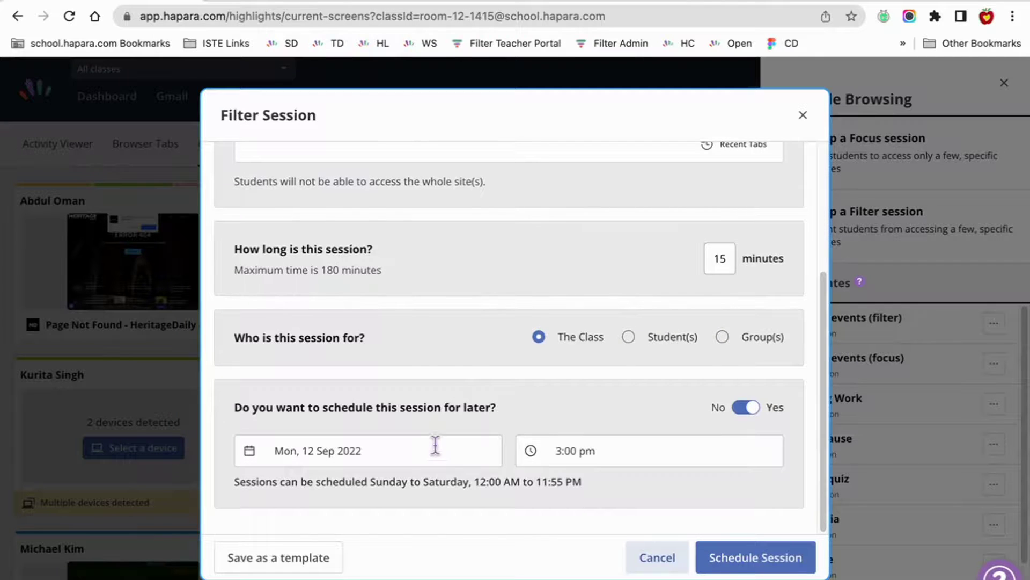
pyautogui.click(426, 451)
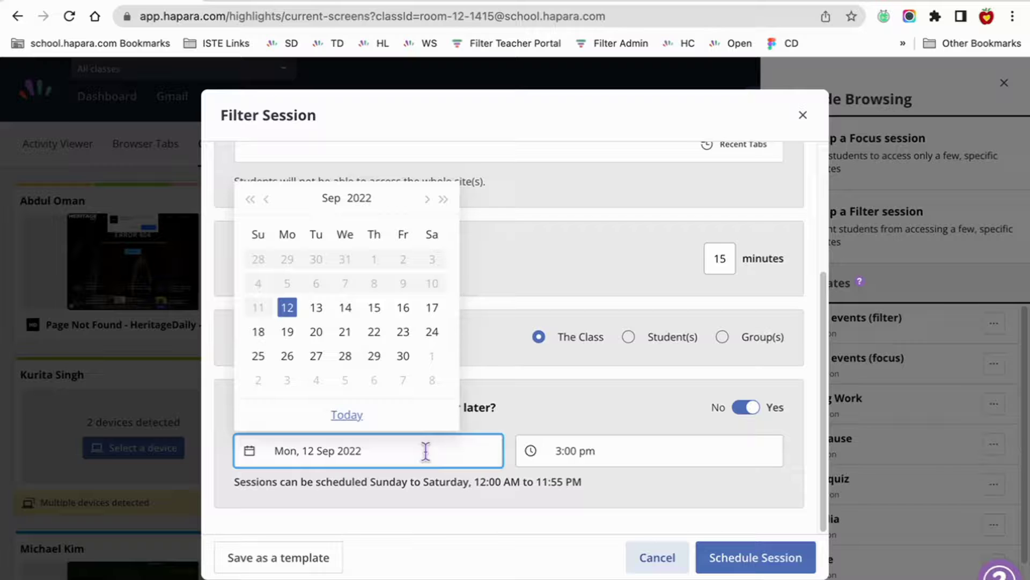
pyautogui.click(703, 447)
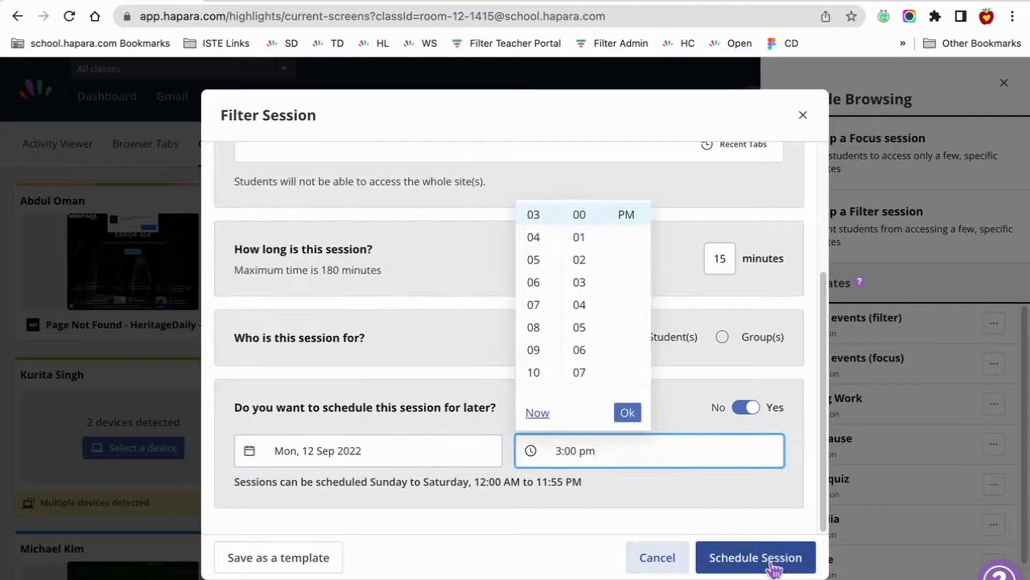
pyautogui.click(757, 559)
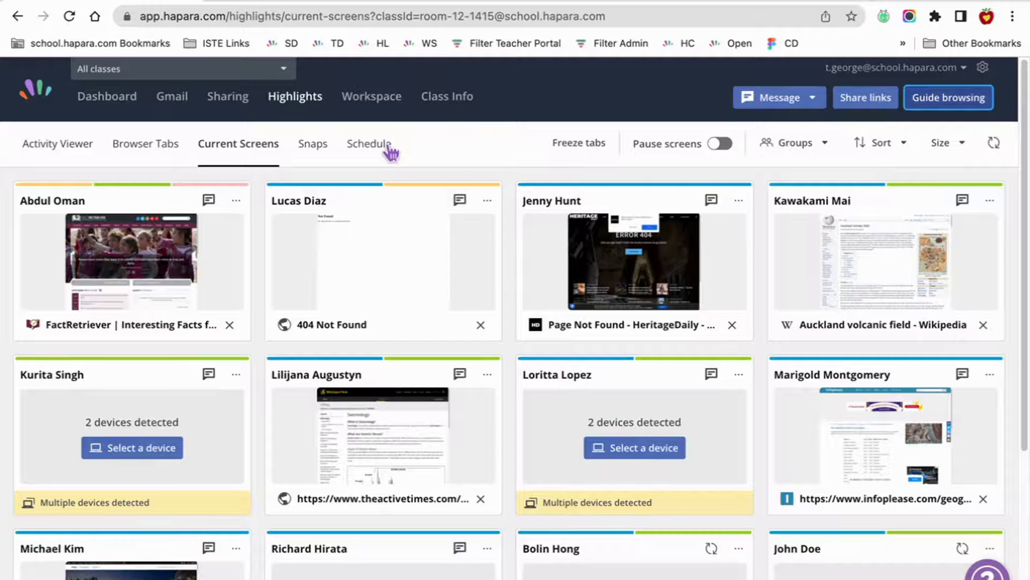
# Open the Schedule tab and browse This week, All upcoming and Past sessions.
pyautogui.click(369, 143)
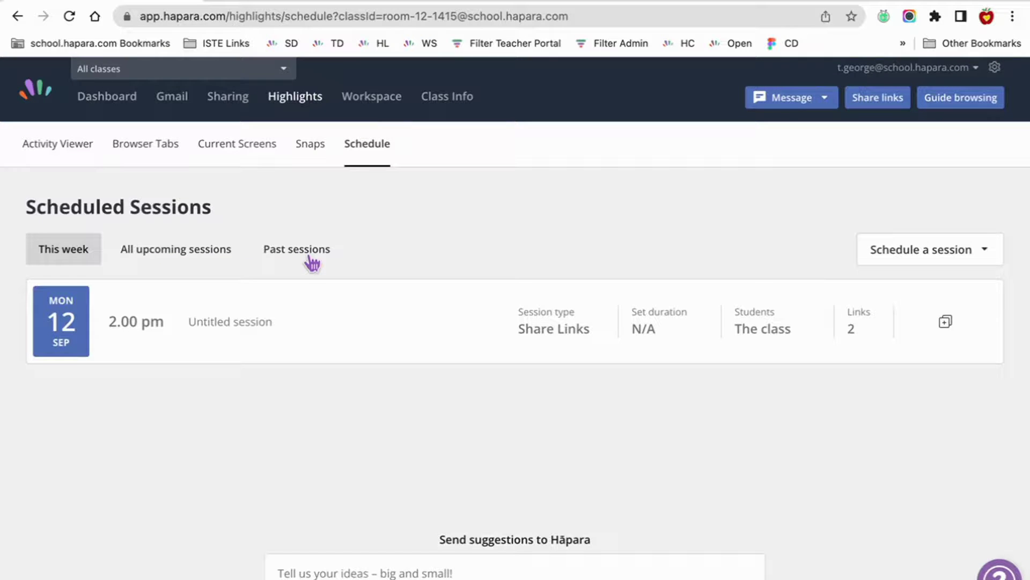
pyautogui.click(206, 255)
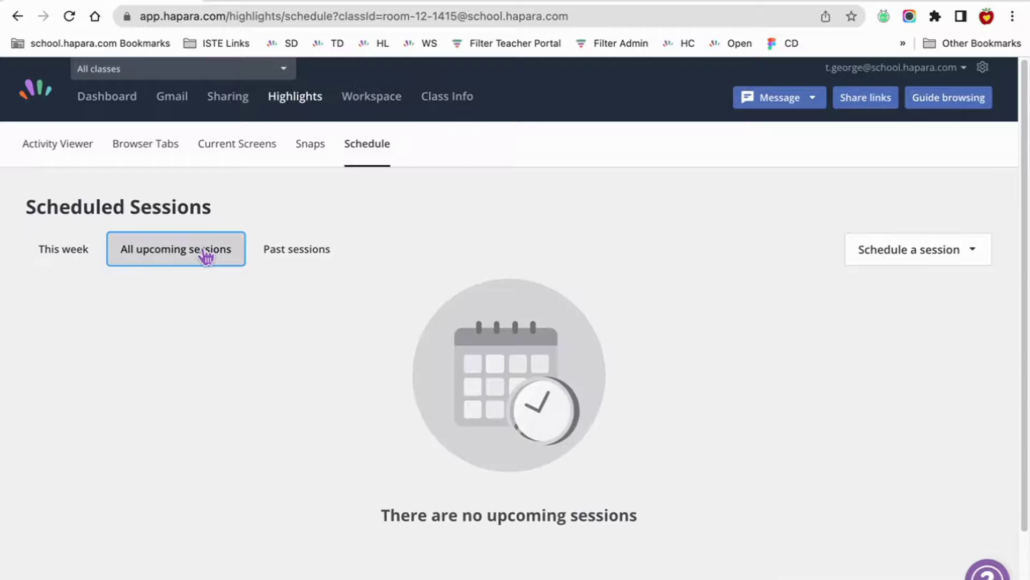
pyautogui.click(311, 256)
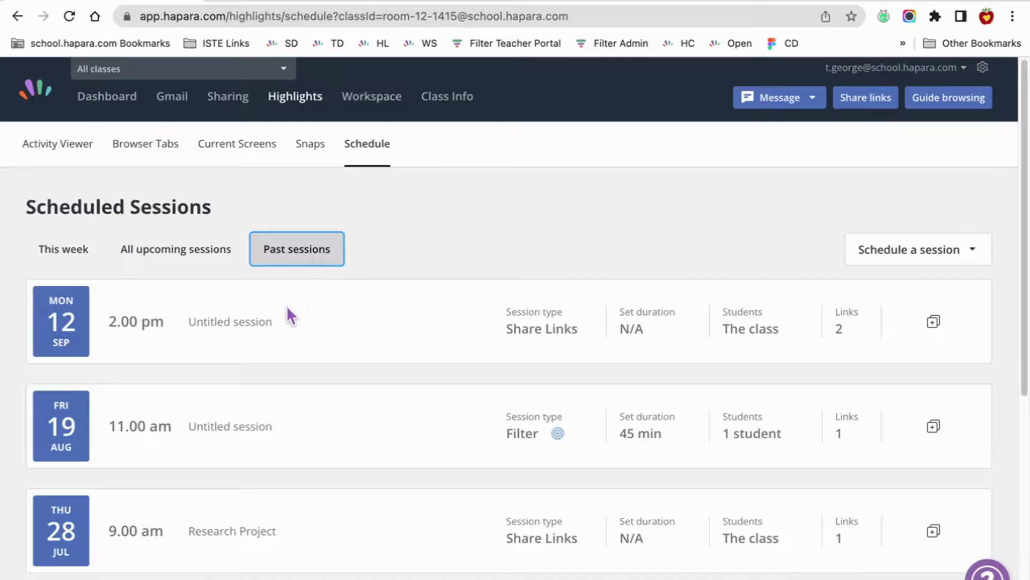
pyautogui.click(75, 251)
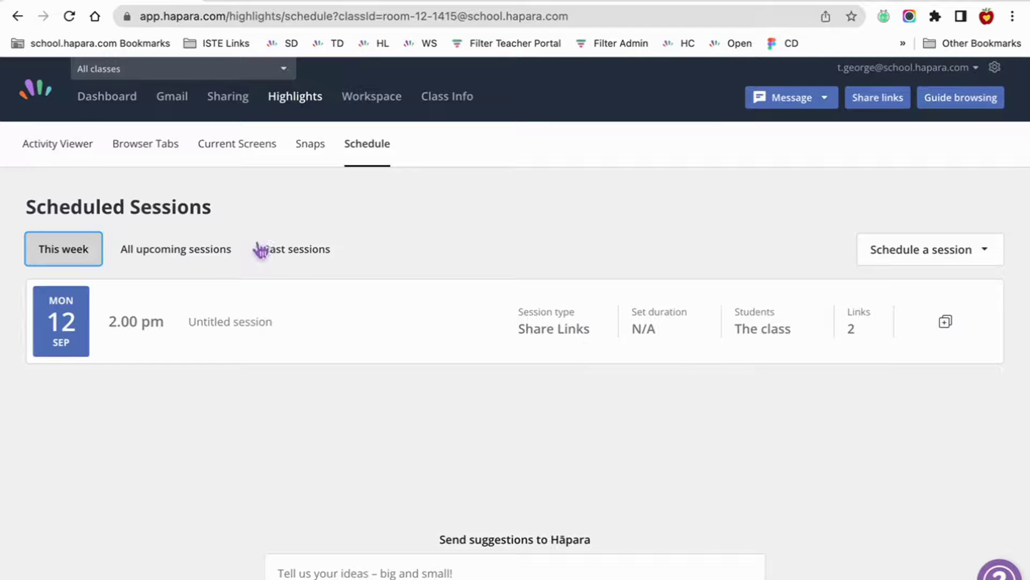
pyautogui.click(195, 253)
pyautogui.click(294, 251)
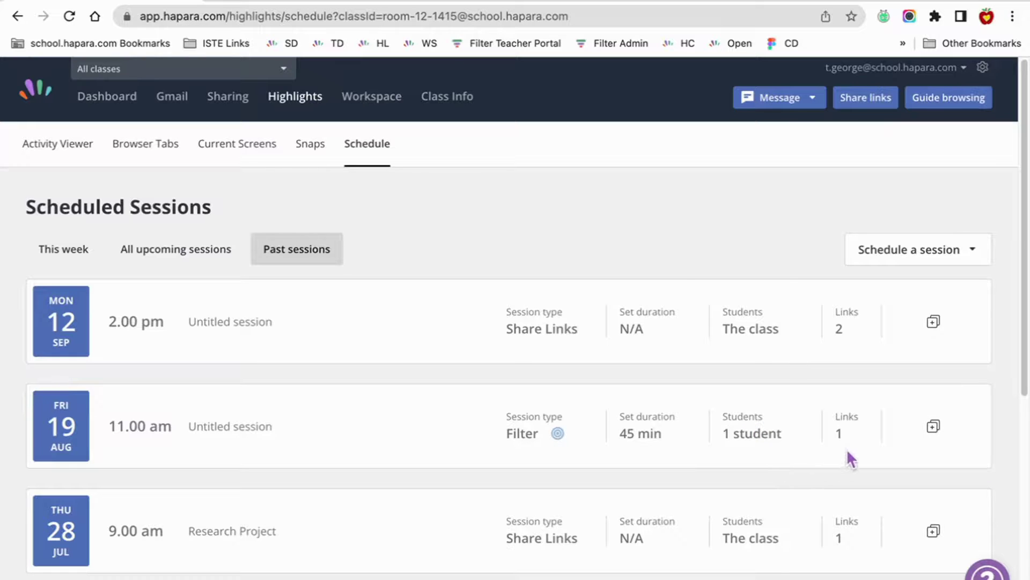
pyautogui.moveTo(852, 439)
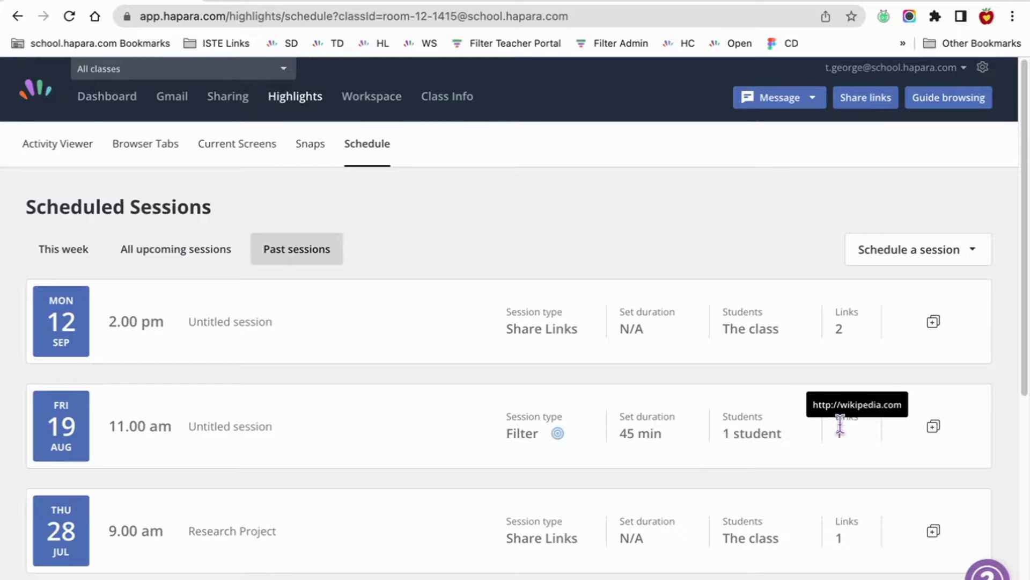
# Duplicate the 19 Aug filter session and add nzherald.co.nz to its blocked sites.
pyautogui.click(934, 428)
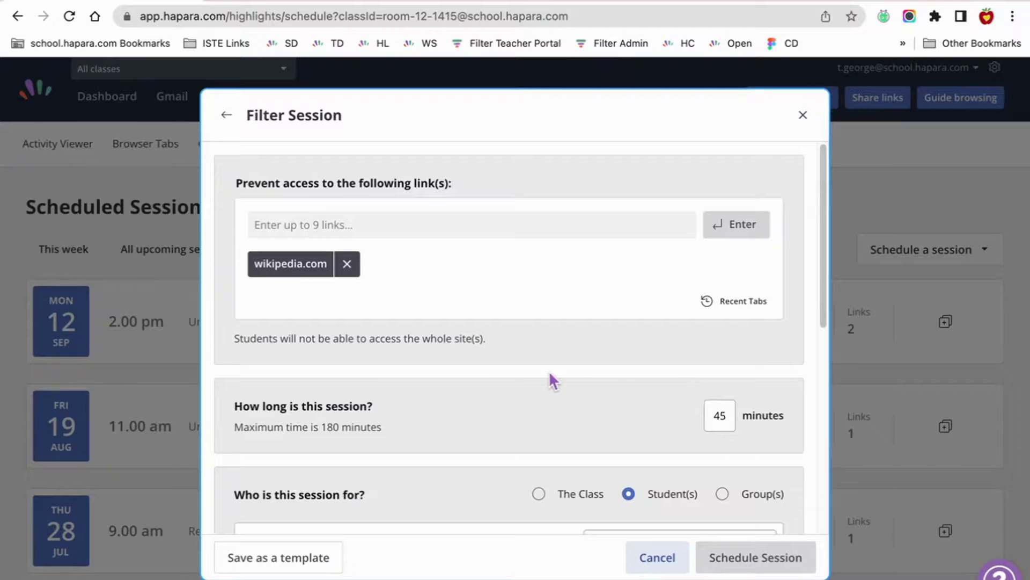
pyautogui.scroll(-1, 549, 374)
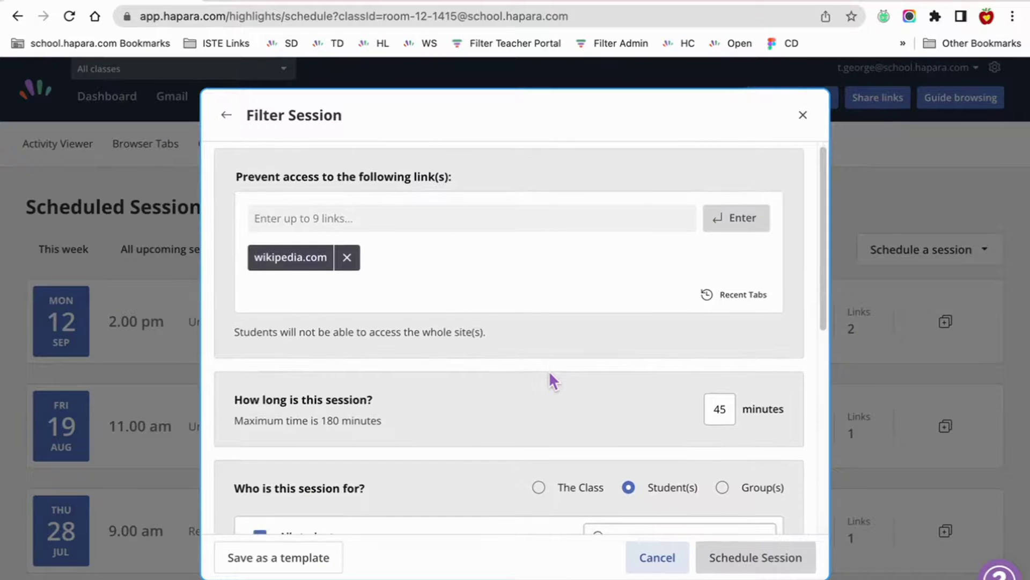
pyautogui.scroll(-1, 549, 374)
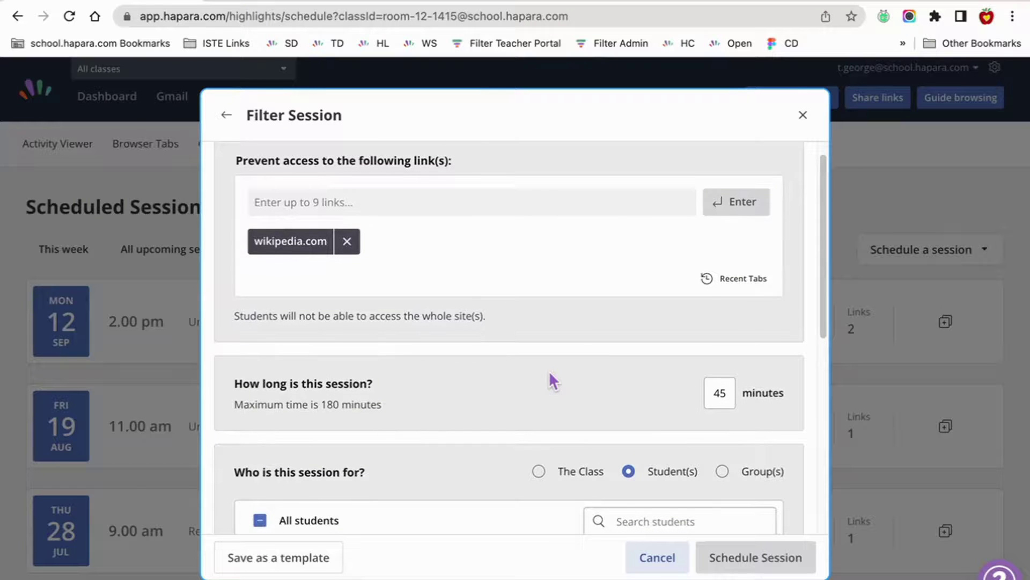
pyautogui.click(744, 273)
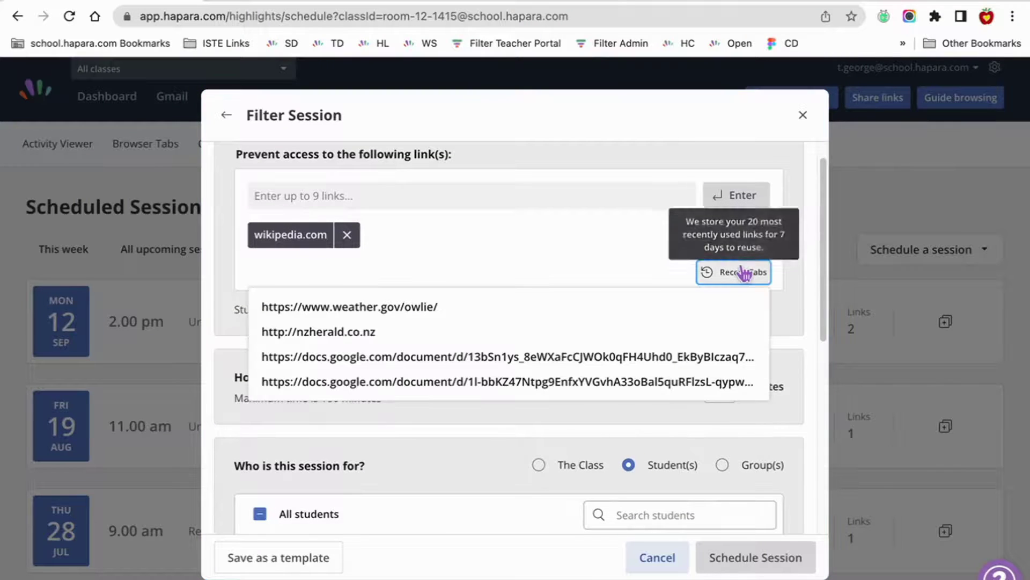
pyautogui.click(376, 332)
# Set the session length to 10 minutes and tick one more student.
pyautogui.click(712, 390)
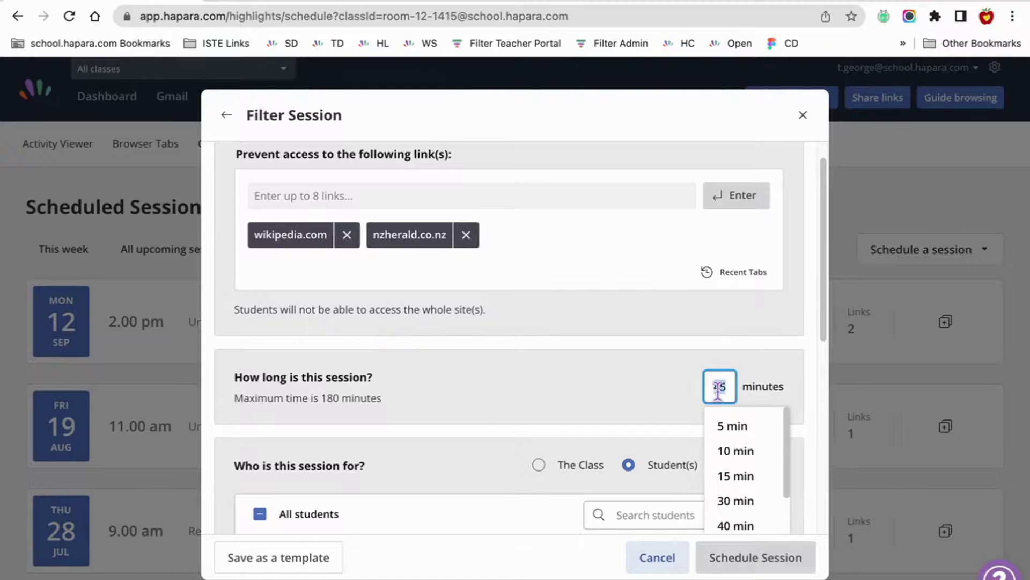
pyautogui.click(733, 451)
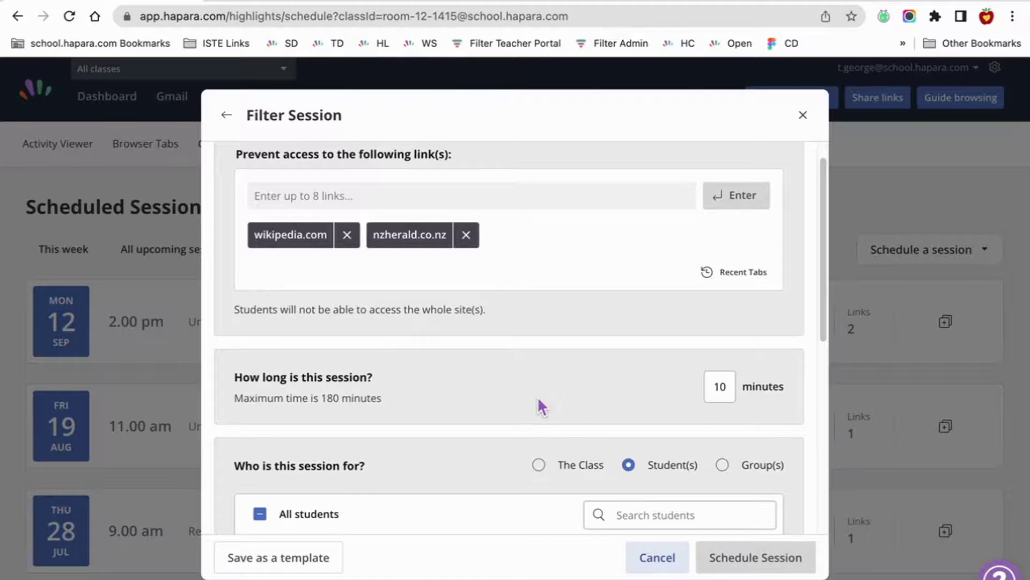
pyautogui.scroll(-2, 539, 400)
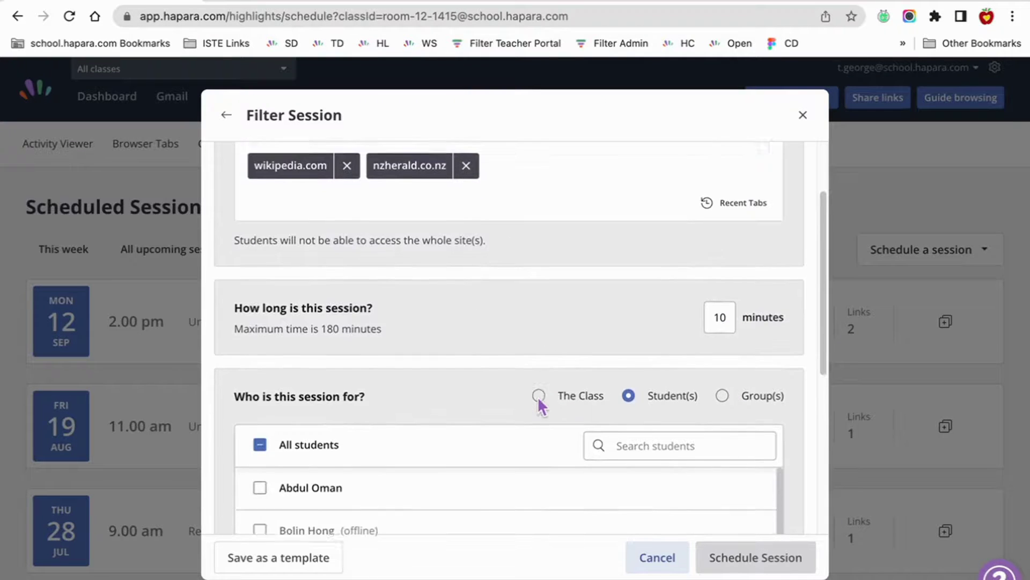
pyautogui.scroll(-6, 538, 400)
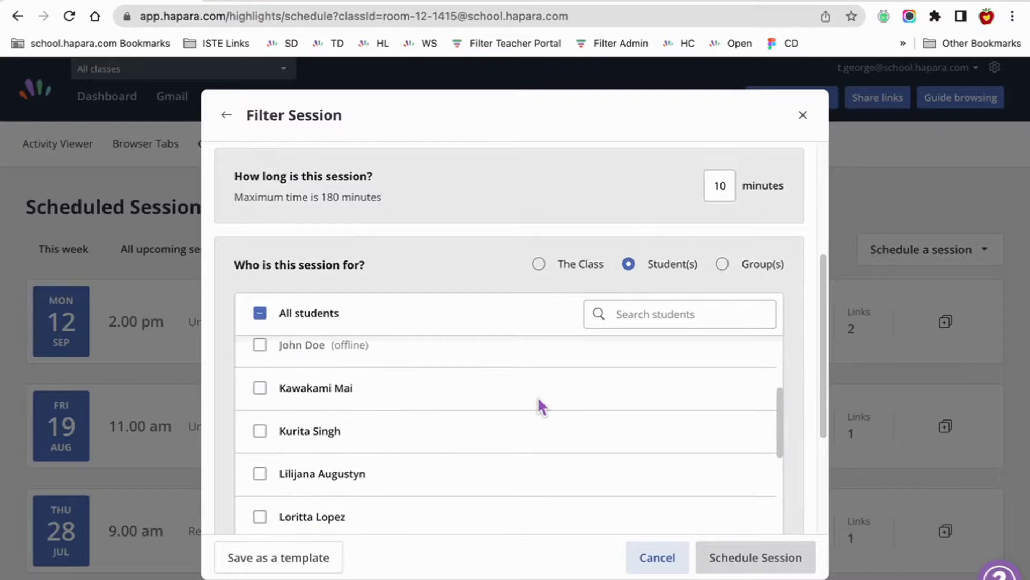
pyautogui.scroll(-4, 539, 405)
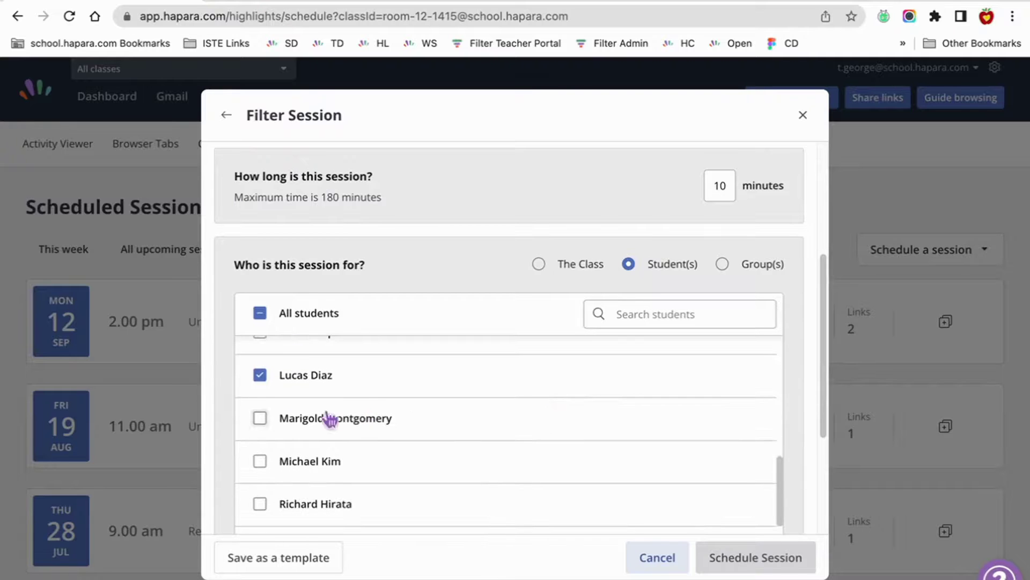
pyautogui.click(261, 419)
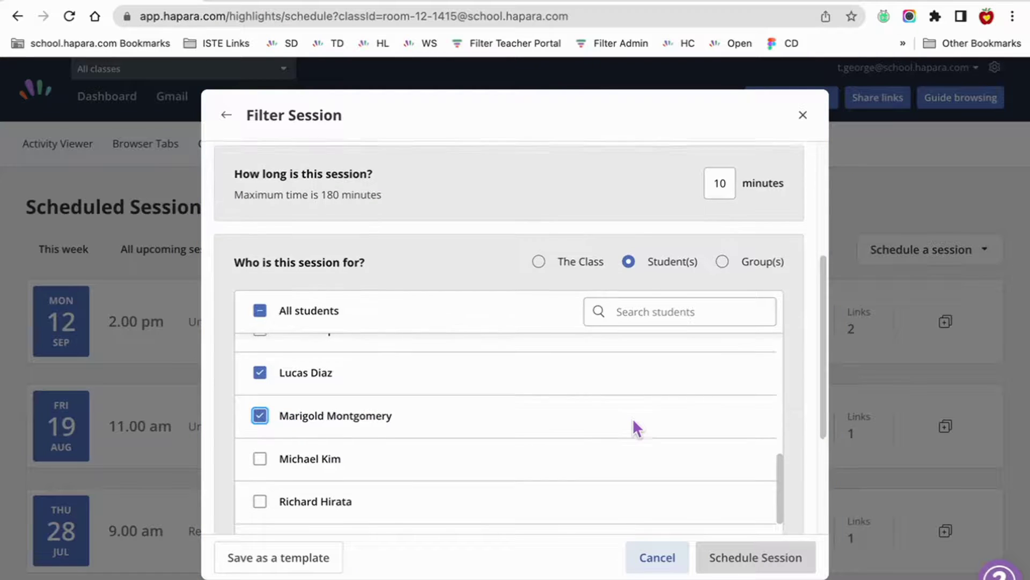
pyautogui.scroll(-1, 633, 417)
pyautogui.scroll(-4, 633, 418)
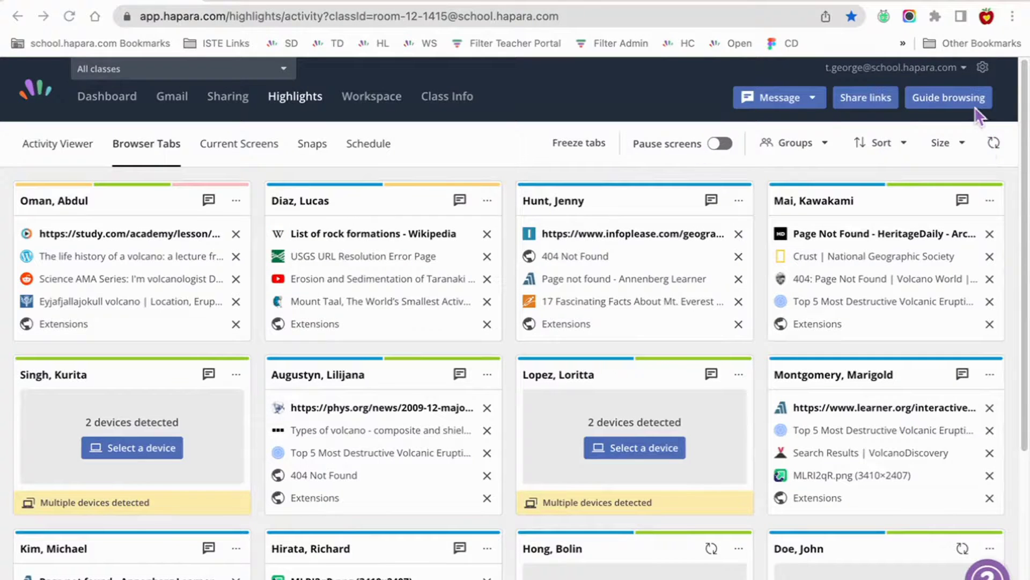
pyautogui.click(957, 110)
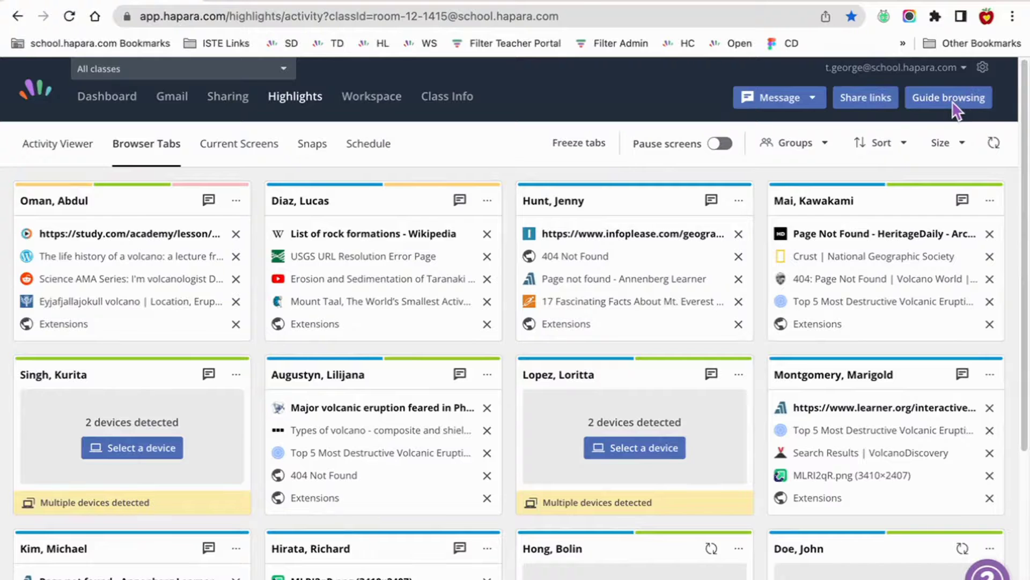
pyautogui.click(949, 112)
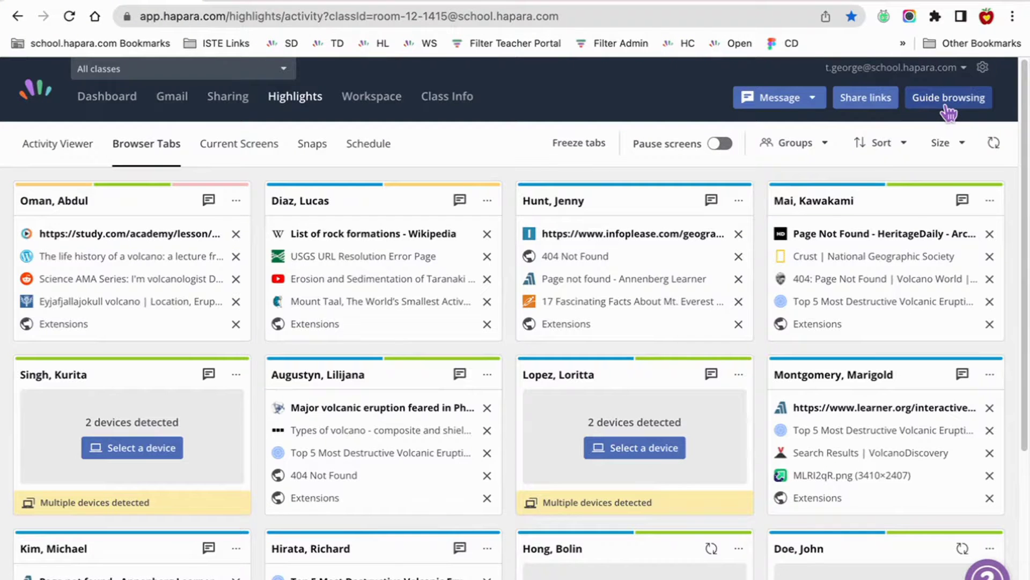
pyautogui.click(949, 112)
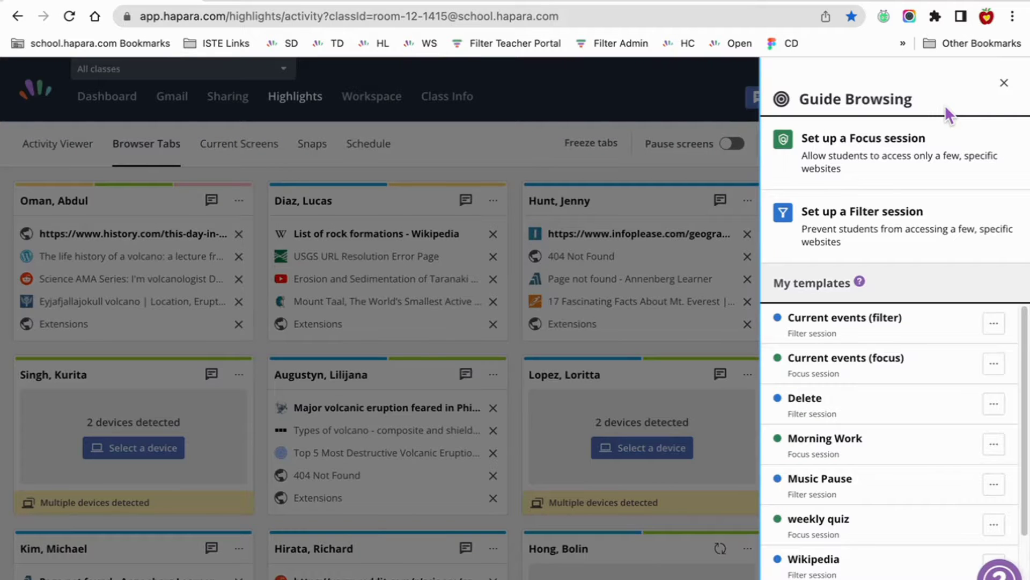
pyautogui.click(911, 144)
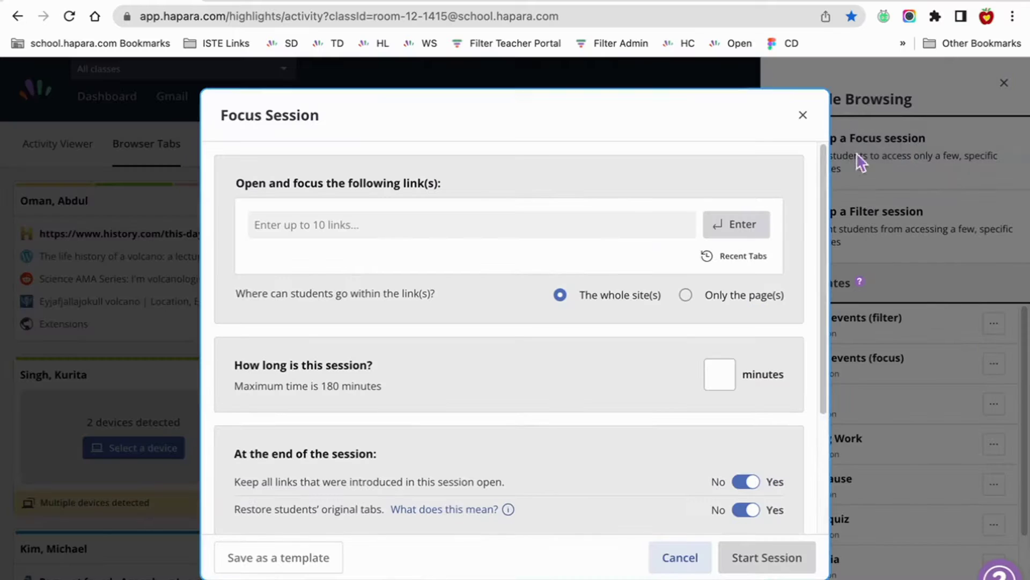
pyautogui.click(380, 224)
pyautogui.write('www.Google.docs.journal entry 123')
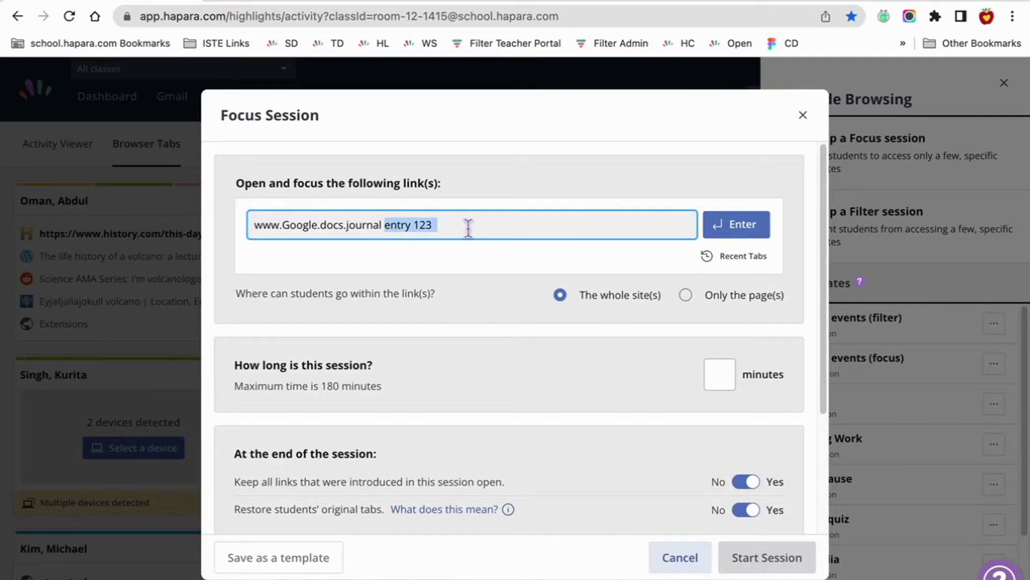
pyautogui.press('BackSpace')
pyautogui.click(737, 230)
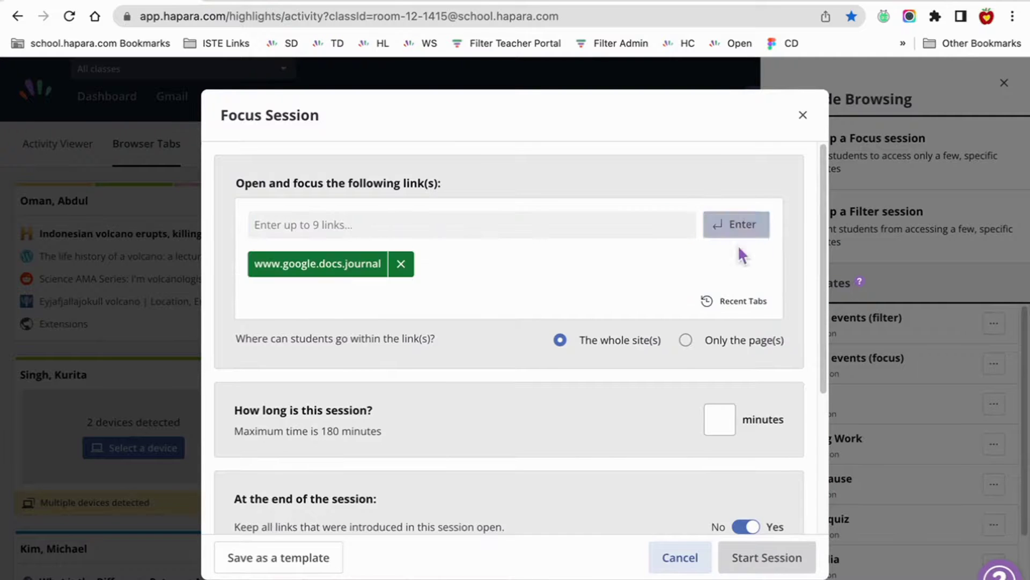
# Make the focus session last 15 minutes.
pyautogui.click(727, 419)
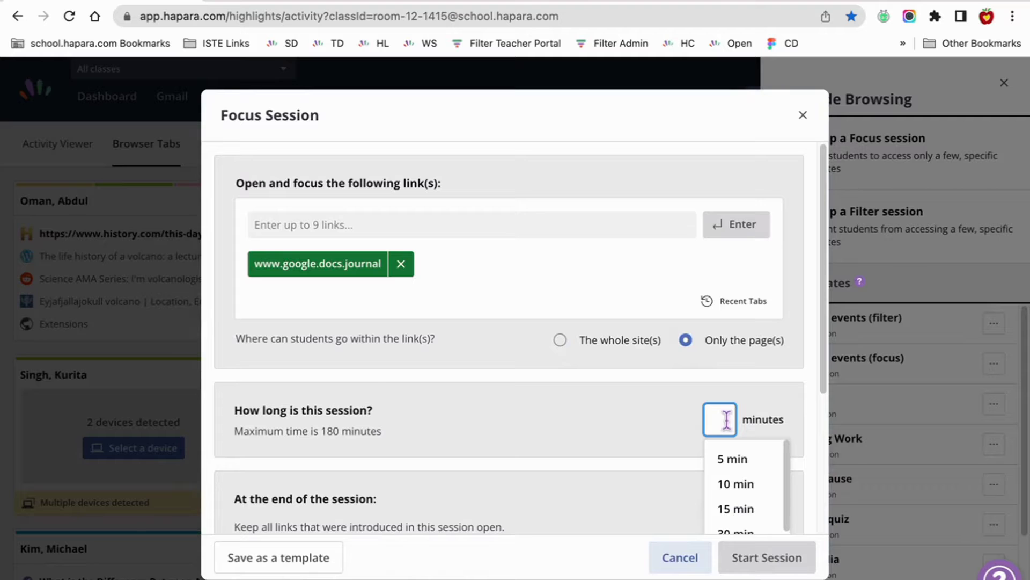
pyautogui.click(735, 508)
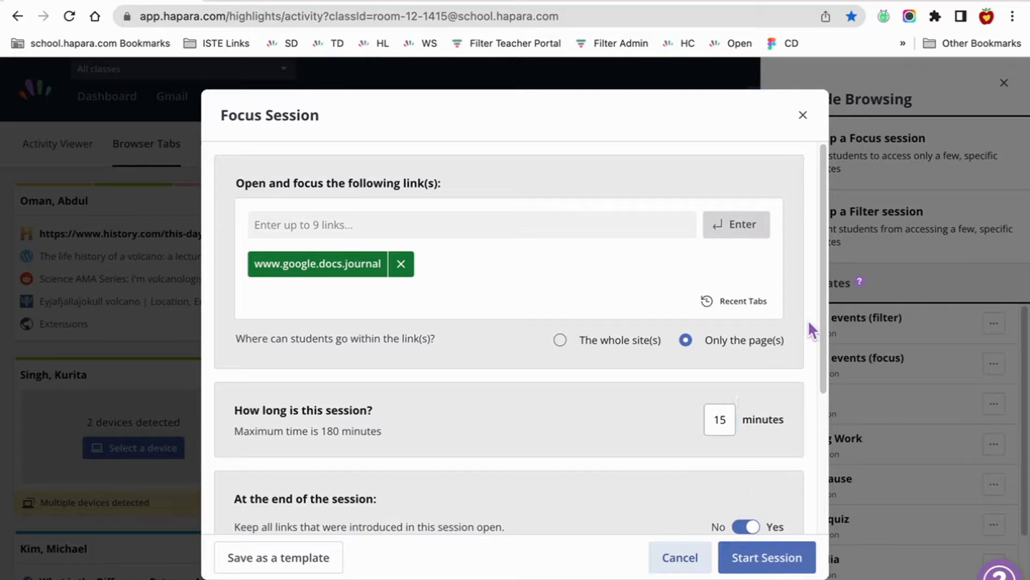
pyautogui.scroll(-1, 826, 354)
# Turn off keeping links open and restoring original tabs, and enable scheduling.
pyautogui.scroll(-3, 829, 375)
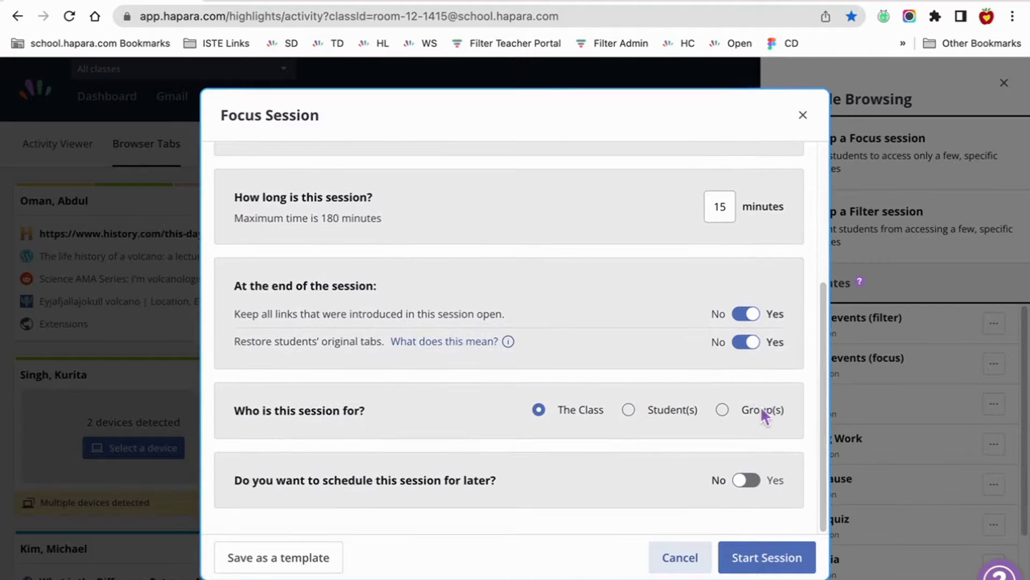
pyautogui.click(744, 321)
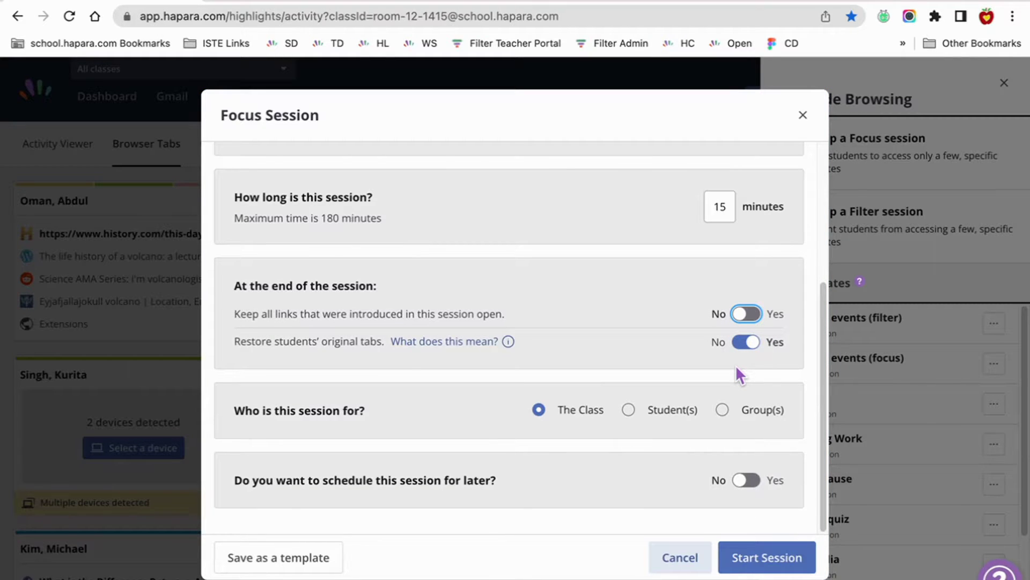
pyautogui.click(746, 342)
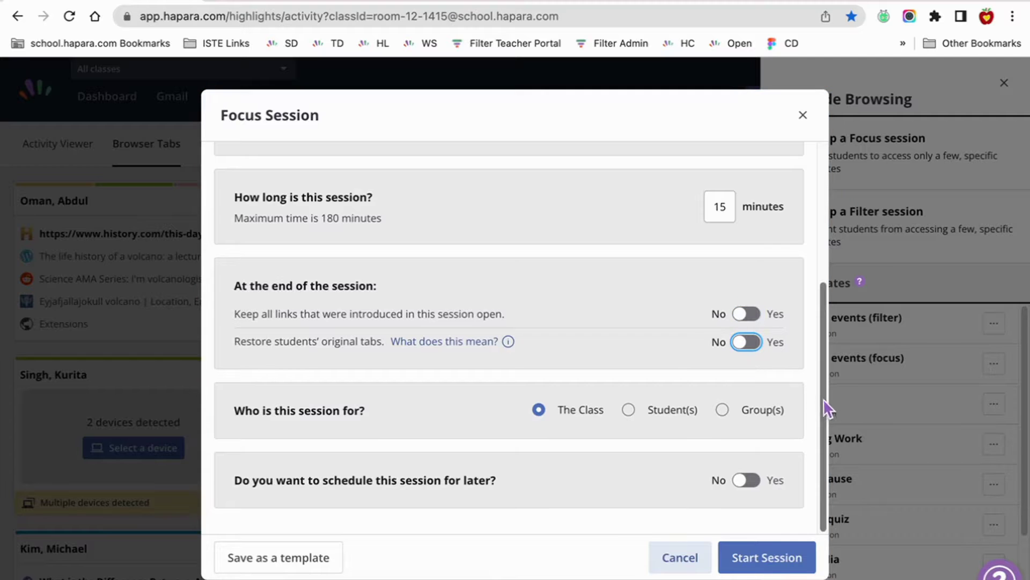
pyautogui.click(825, 409)
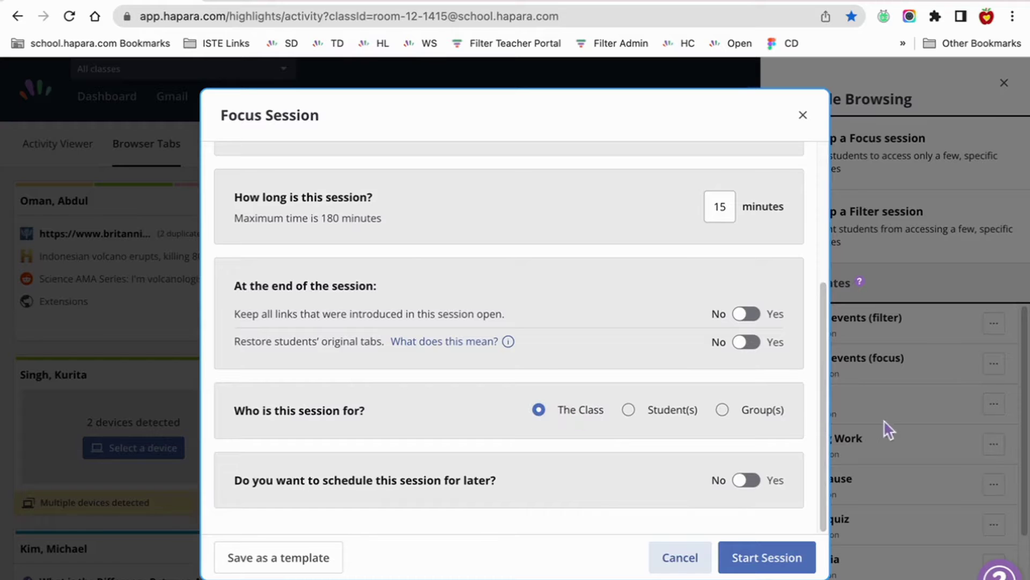
pyautogui.click(745, 482)
# Set the start time to 8:00 am and schedule the focus session.
pyautogui.scroll(-2, 711, 439)
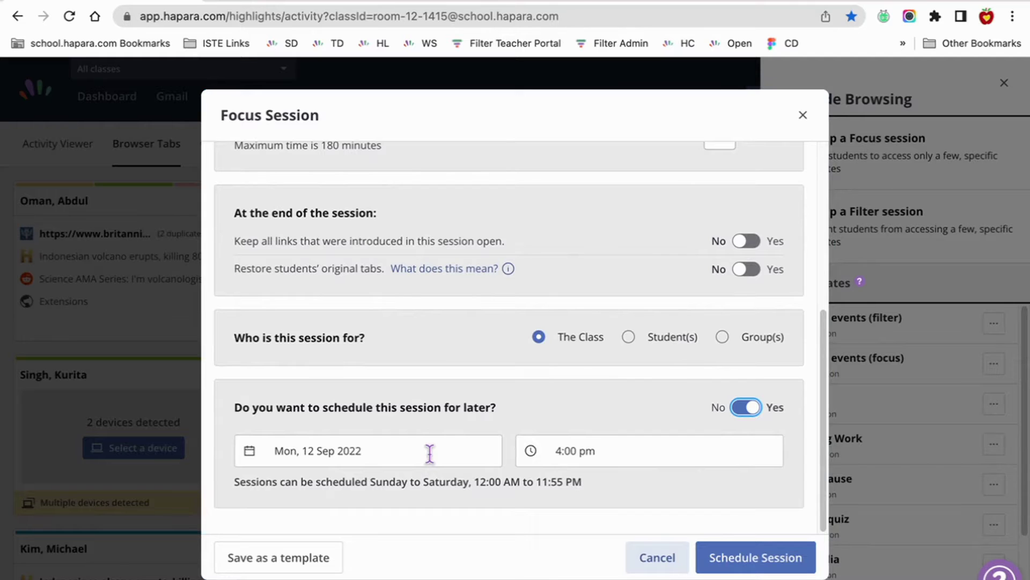
pyautogui.click(644, 451)
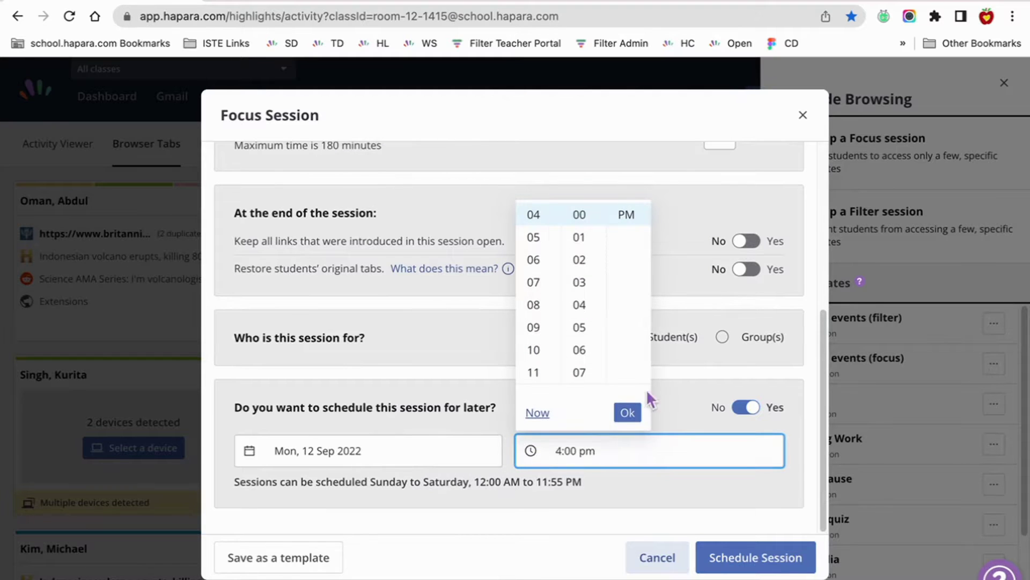
pyautogui.scroll(2, 537, 303)
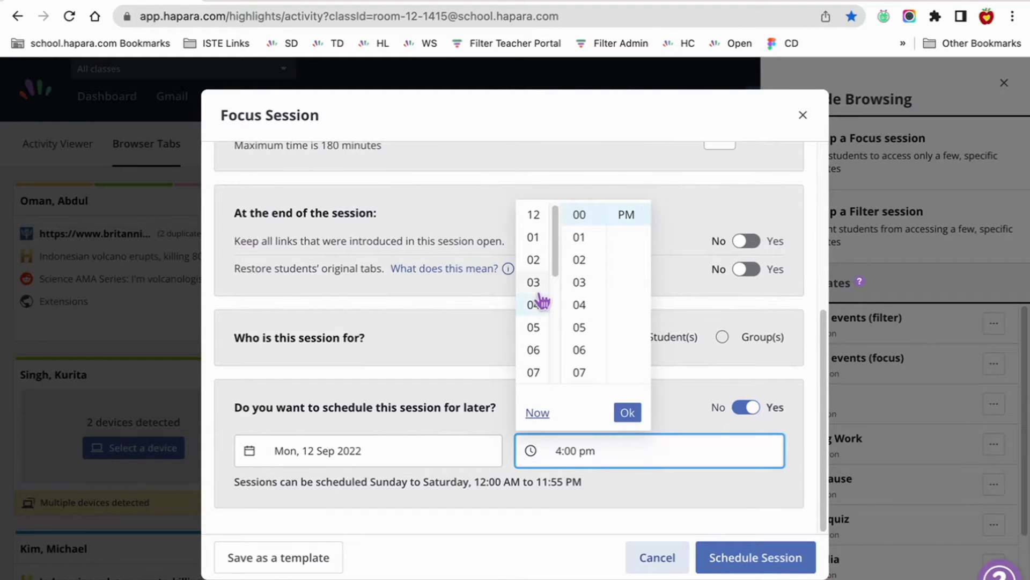
pyautogui.scroll(-1, 537, 289)
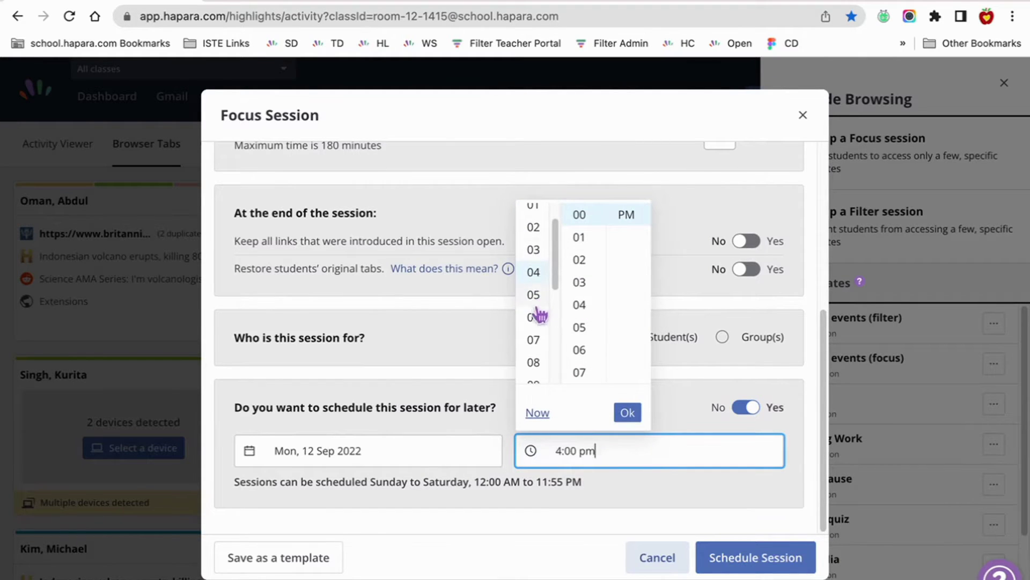
pyautogui.click(534, 362)
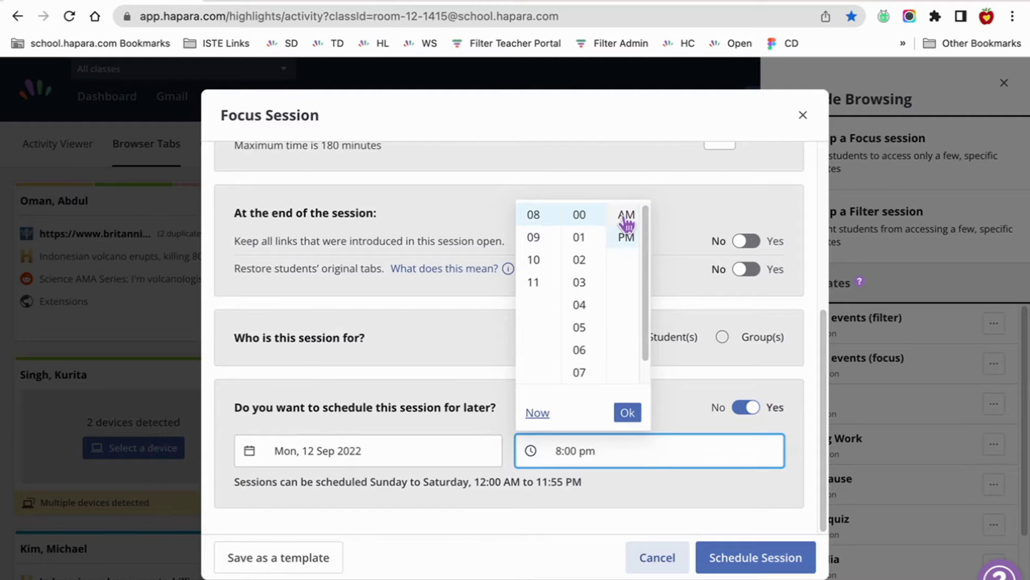
pyautogui.click(626, 216)
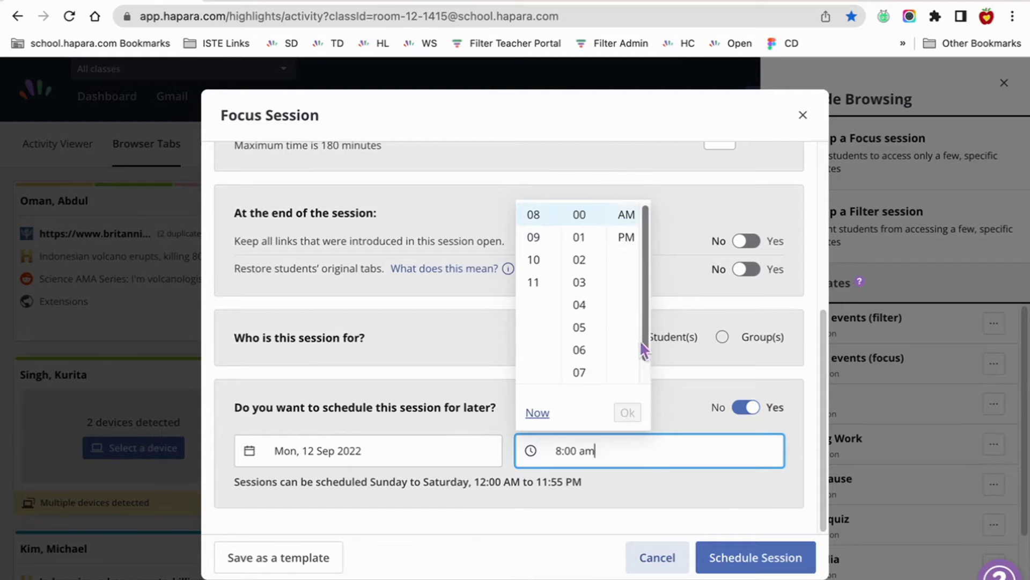
pyautogui.click(725, 548)
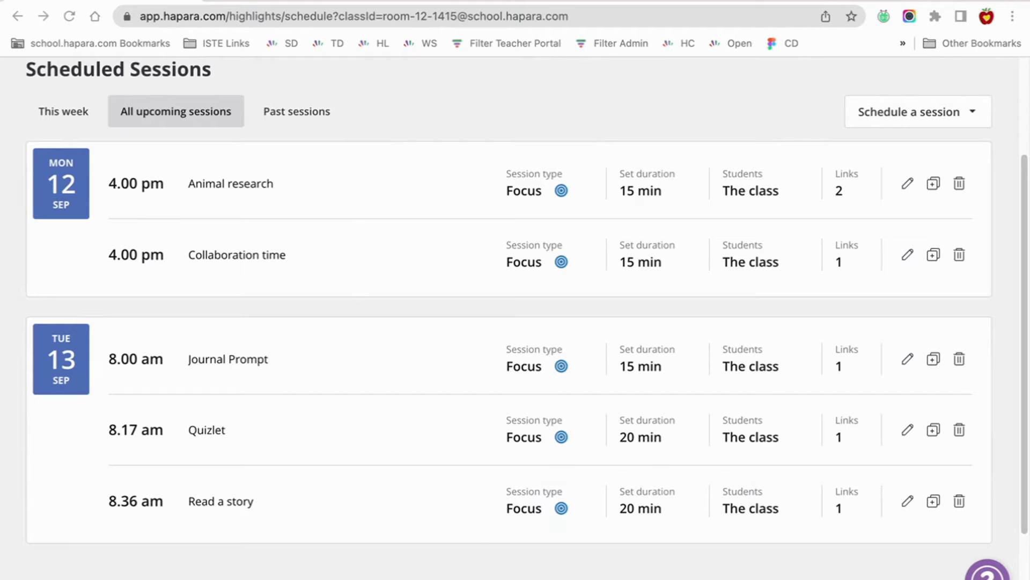
# Scroll through the five upcoming focus sessions, checking the 8.00 am Journal Prompt is listed.
pyautogui.scroll(-1, 540, 181)
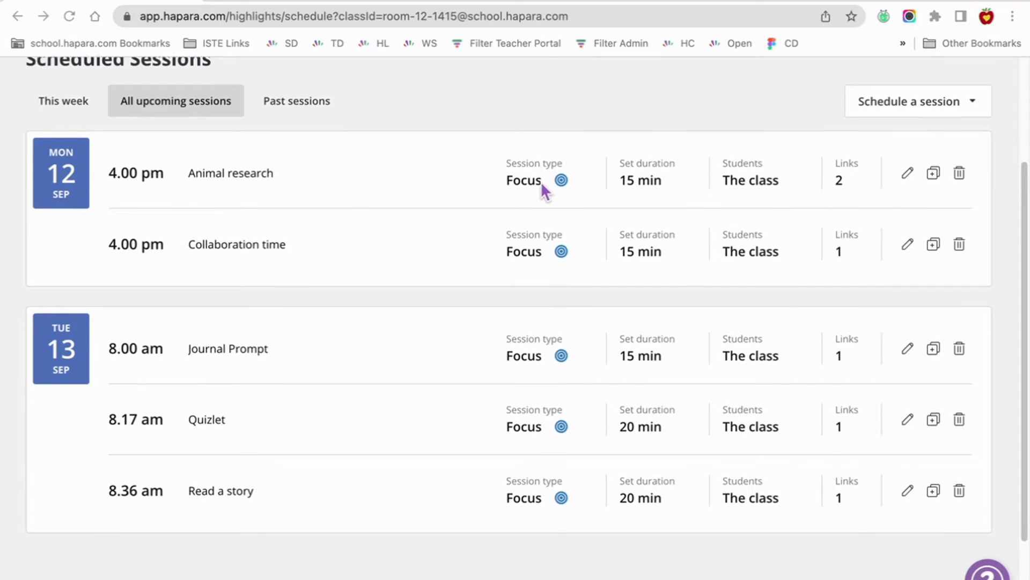
pyautogui.scroll(4, 540, 181)
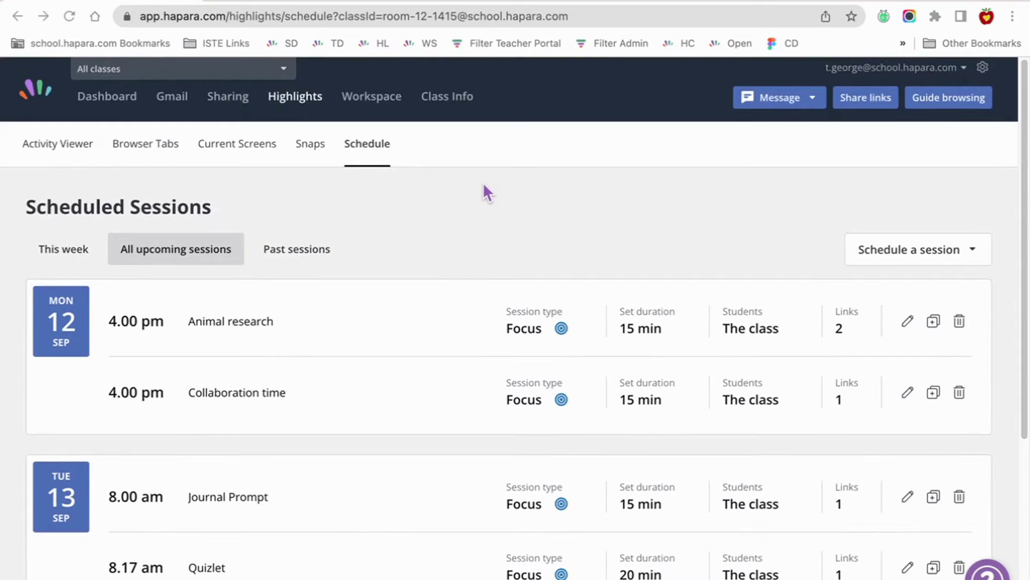